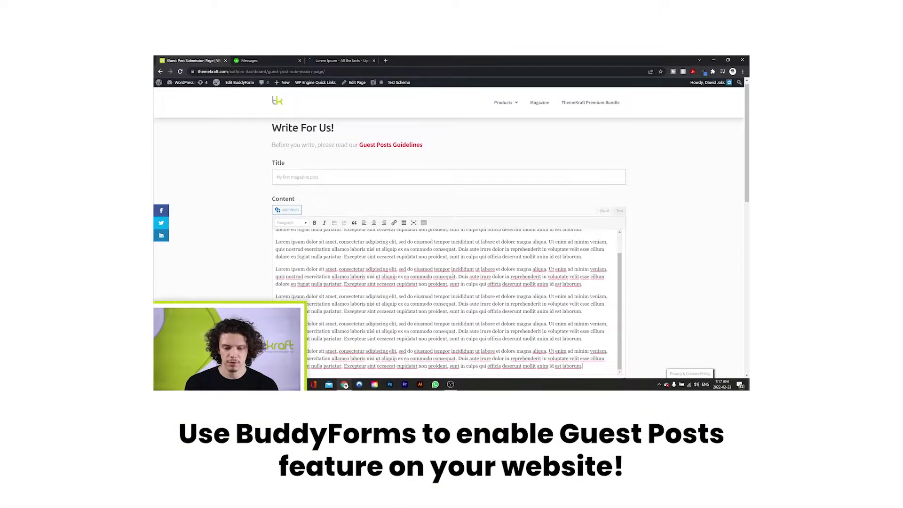
Scroll down the ThemeKraft site to reach the empty Write For Us! guest post form.
scroll(310, 230, "down", 5)
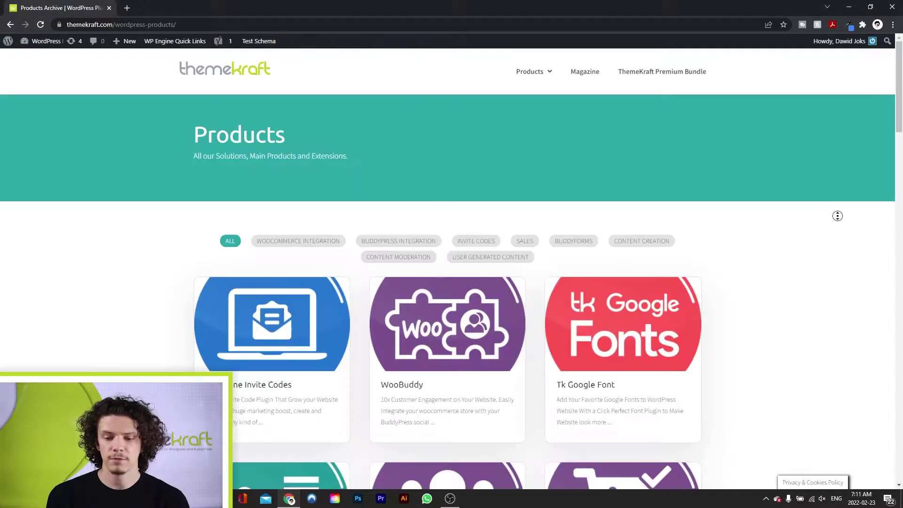
scroll(837, 216, "down", 5)
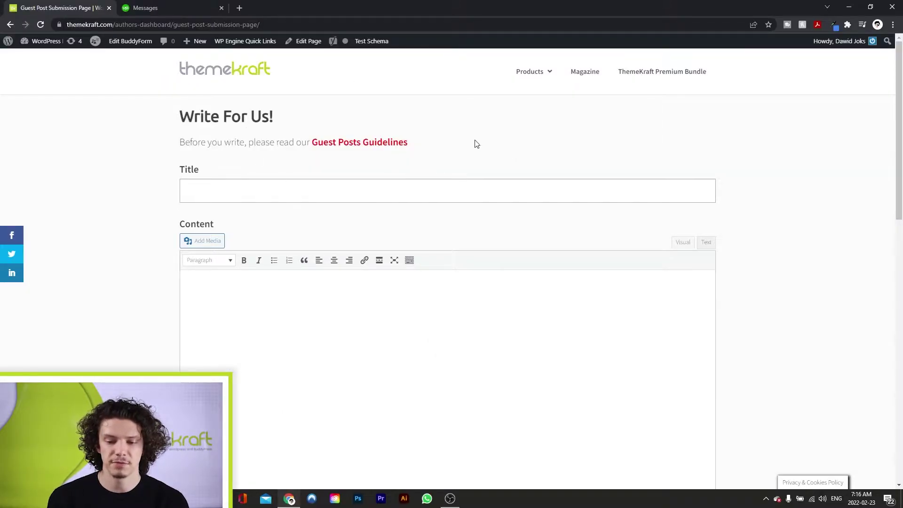
Title the post 'My first magazine post' and paste two batches of Lorem ipsum into Content.
left_click(240, 194)
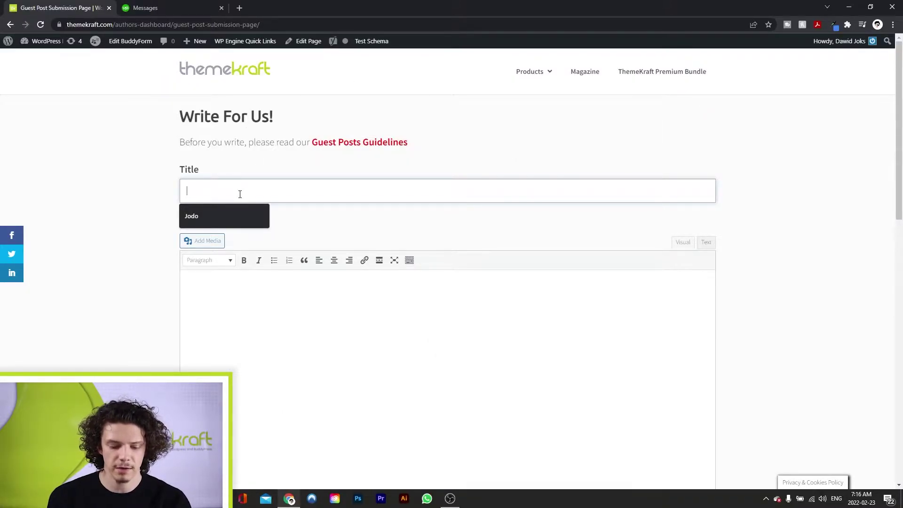
type("My first magazine post")
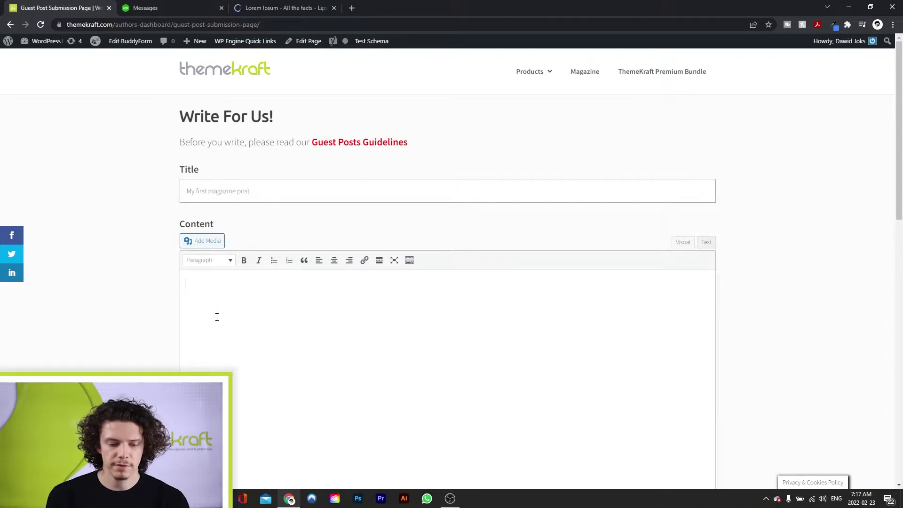
scroll(217, 315, "down", 1)
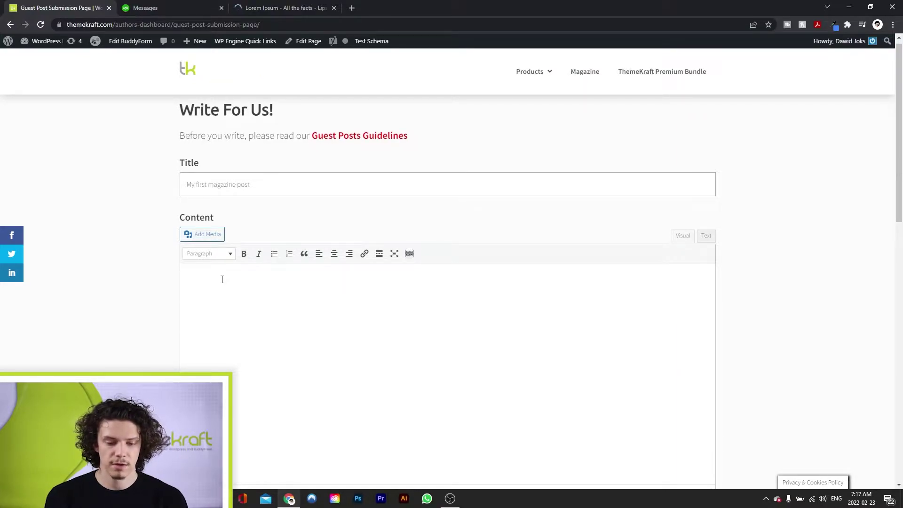
type("Lorem ipsum dolor sit amet, consectetur adipiscing elit, sed do eiusmod tempor incididunt ut labore et dolore magna aliqua. Ut enim ad minim veniam, quis nostrud exercitation ullamco laboris nisi ut aliquip ex ea commodo consequat. Duis aute irure dolor in reprehenderit in voluptate velit esse cillum dolore eu fugiat nulla pariatur. Excepteur sint occaecat cupidatat non proident, sunt in culpa qui officia deserunt mollit anim id est laborum. Lorem ipsum dolor sit amet, consectetur adipiscing elit, sed do eiusmod tempor incididunt ut labore et dolore magna aliqua. Ut enim ad minim veniam, quis nostrud exercitation ullamco laboris nisi ut aliquip ex ea commodo consequat. Duis aute irure dolor in reprehenderit in voluptate velit esse cillum dolore eu fugiat nulla pariatur. Excepteur sint occaecat cupidatat non proident, sunt in culpa qui officia deserunt mollit anim id est laborum. Lorem ipsum dolor sit amet, consectetur adipiscing elit, sed do eiusmod tempor incididunt ut labore et dolore magna aliqua. Ut enim ad minim veniam, quis nostrud exercitation ullamco laboris nisi ut aliquip ex ea commodo consequat. Duis aute irure dolor in reprehenderit in voluptate velit esse cillum dolore eu fugiat nulla pariatur. Excepteur sint occaecat cupidatat non proident, sunt in culpa qui officia deserunt mollit anim id est laborum.")
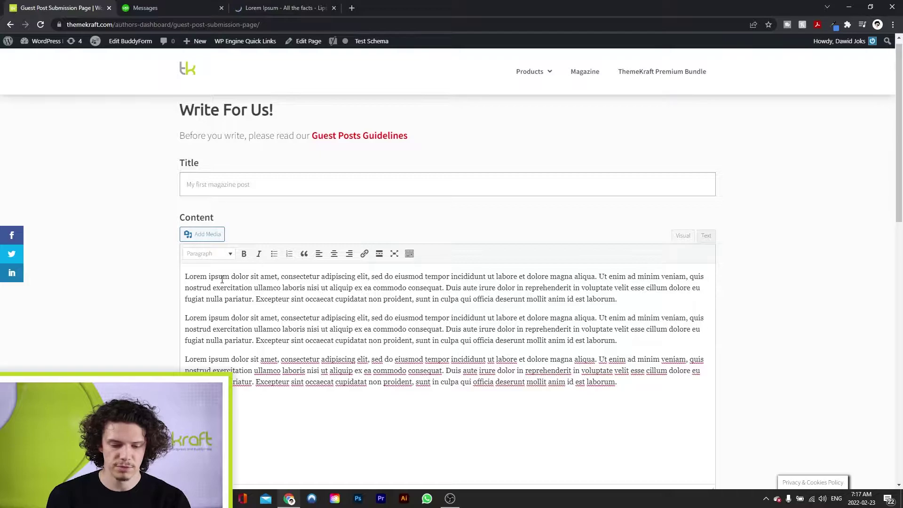
type("Lorem ipsum dolor sit amet, consectetur adipiscing elit, sed do eiusmod tempor incididunt ut labore et dolore magna aliqua. Ut enim ad minim veniam, quis nostrud exercitation ullamco laboris nisi ut aliquip ex ea commodo consequat. Duis aute irure dolor in reprehenderit in voluptate velit esse cillum dolore eu fugiat nulla pariatur. Excepteur sint occaecat cupidatat non proident, sunt in culpa qui officia deserunt mollit anim id est laborum. Lorem ipsum dolor sit amet, consectetur adipiscing elit, sed do eiusmod tempor incididunt ut labore et dolore magna aliqua. Ut enim ad minim veniam, quis nostrud exercitation ullamco laboris nisi ut aliquip ex ea commodo consequat. Duis aute irure dolor in reprehenderit in voluptate velit esse cillum dolore eu fugiat nulla pariatur. Excepteur sint occaecat cupidatat non proident, sunt in culpa qui officia deserunt mollit anim id est laborum. Lorem ipsum dolor sit amet, consectetur adipiscing elit, sed do eiusmod tempor incididunt ut labore et dolore magna aliqua. Ut enim ad minim veniam, quis nostrud exercitation ullamco laboris nisi ut aliquip ex ea commodo consequat. Duis aute irure dolor in reprehenderit in voluptate velit esse cillum dolore eu fugiat nulla pariatur. Excepteur sint occaecat cupidatat non proident, sunt in culpa qui officia deserunt mollit anim id est laborum.")
scroll(366, 292, "up", 1)
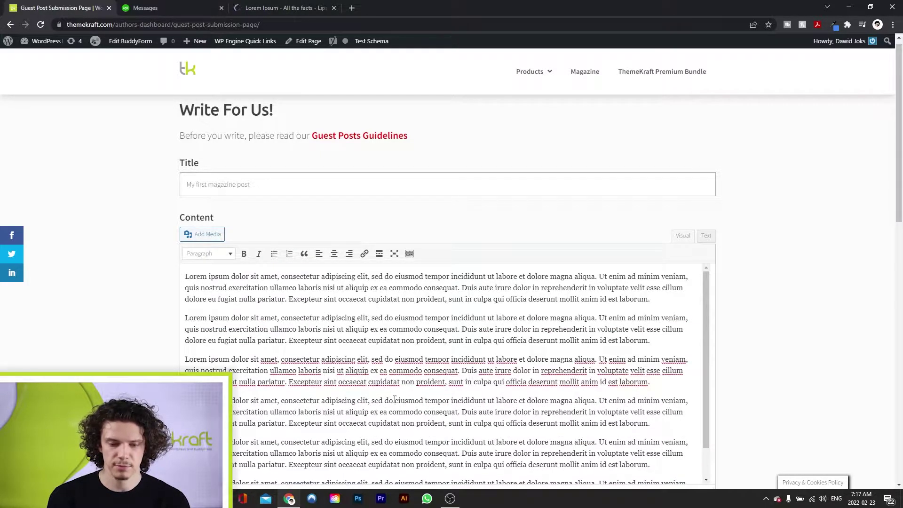
scroll(454, 329, "down", 1)
scroll(249, 246, "down", 5)
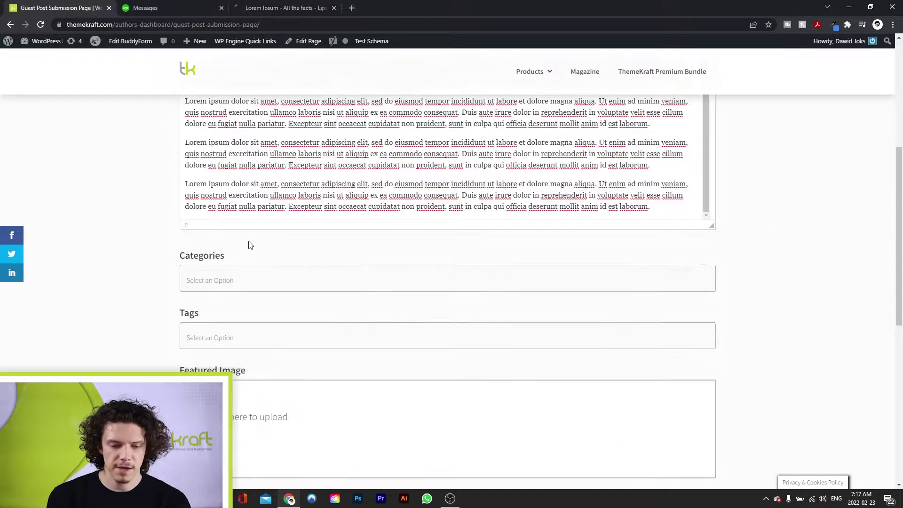
Choose Web Development and WordPress as the post's categories.
left_click(236, 266)
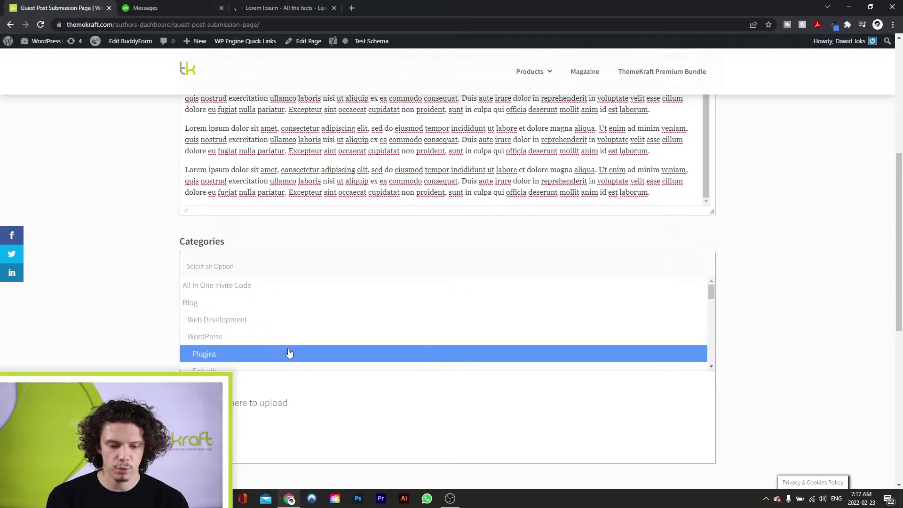
scroll(289, 354, "down", 3)
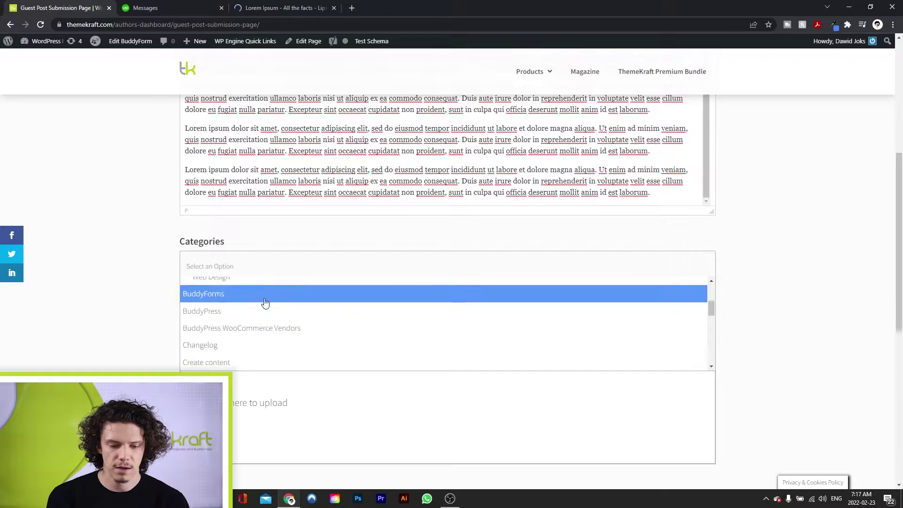
scroll(289, 325, "down", 1)
scroll(289, 325, "down", 1)
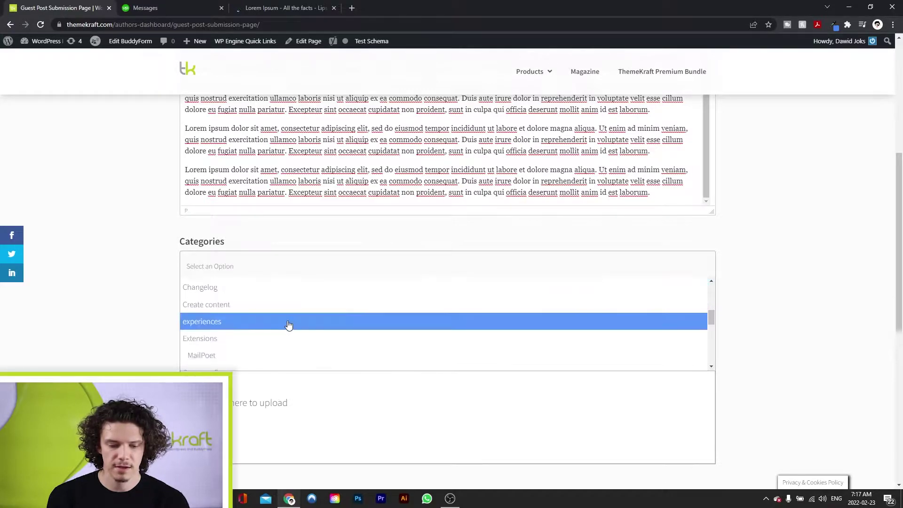
scroll(327, 333, "down", 2)
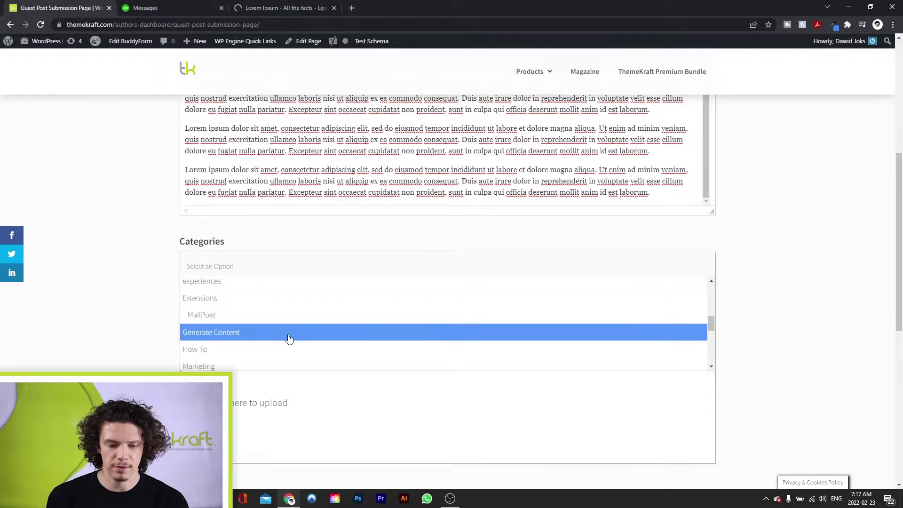
scroll(289, 339, "down", 1)
scroll(289, 339, "down", 3)
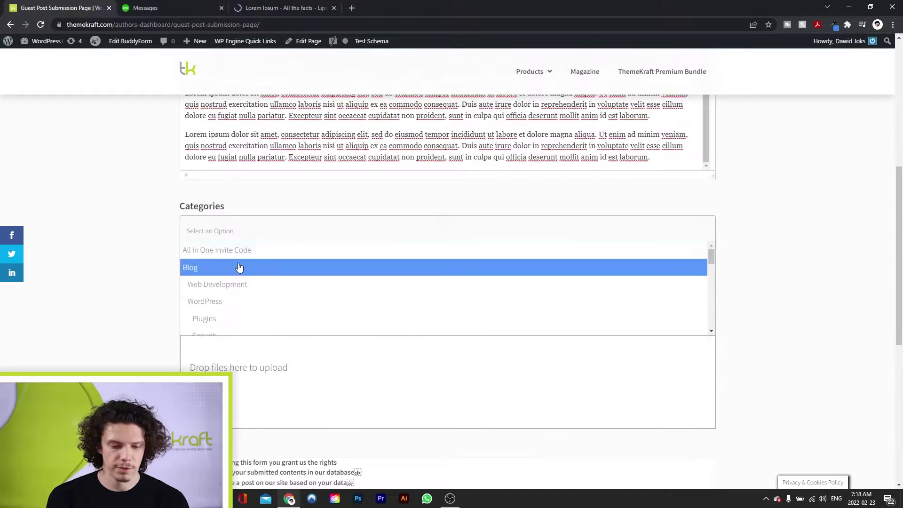
left_click(256, 288)
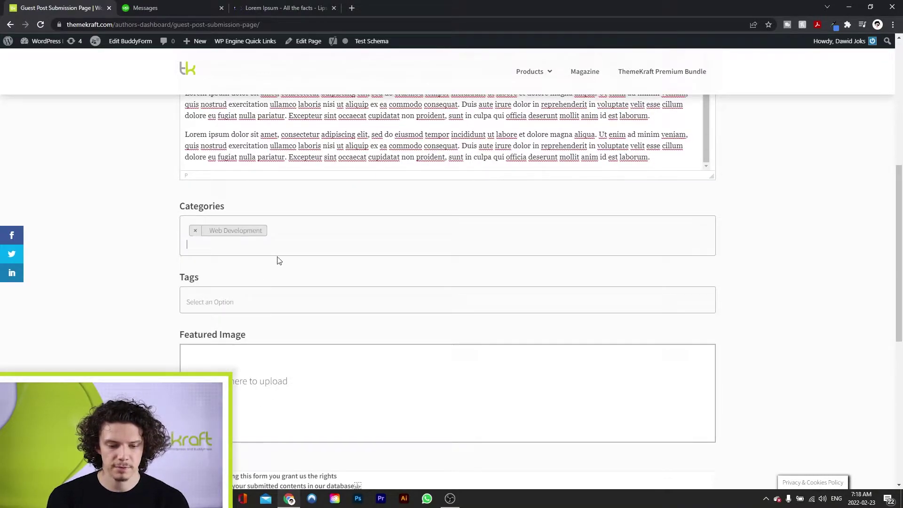
left_click(310, 233)
left_click(246, 316)
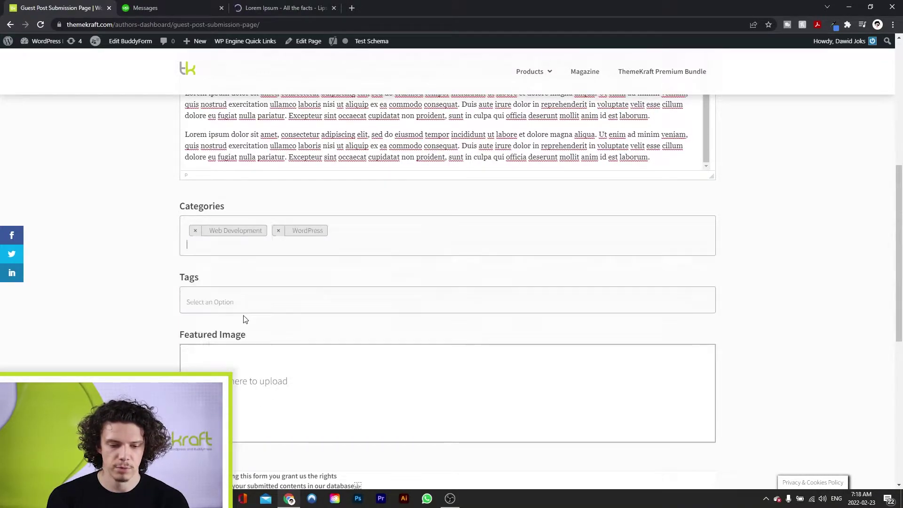
Tag the post with apps development and BuddyForms.
scroll(306, 278, "down", 1)
left_click(243, 276)
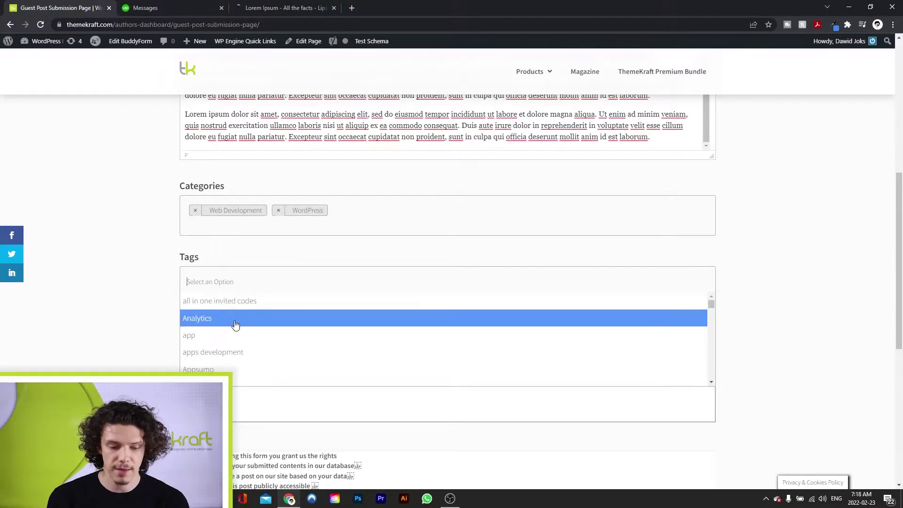
left_click(246, 352)
left_click(249, 292)
scroll(263, 362, "down", 3)
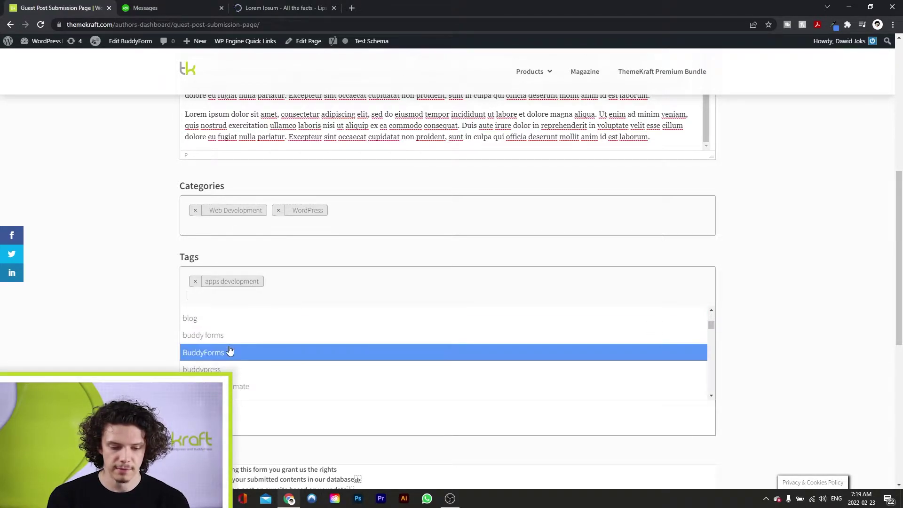
left_click(238, 353)
Upload the tk bg v1 image as the post's featured image.
scroll(324, 228, "down", 2)
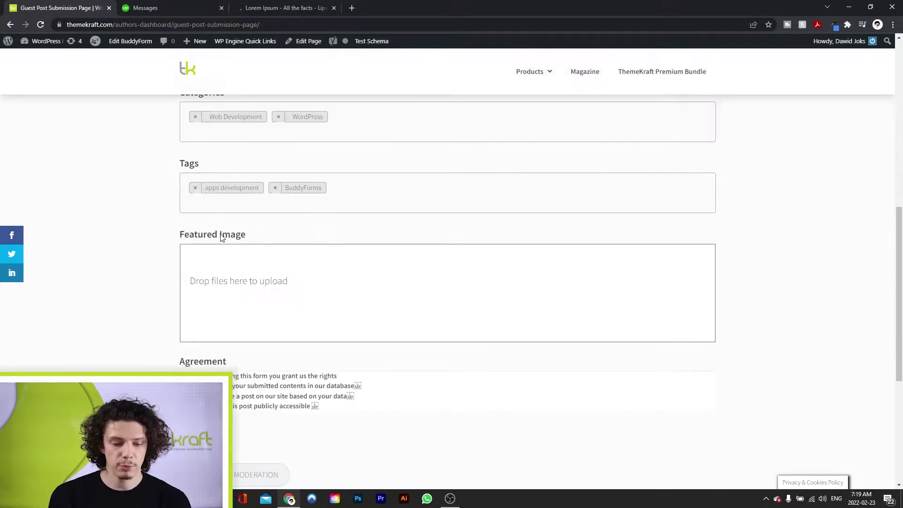
left_click(273, 281)
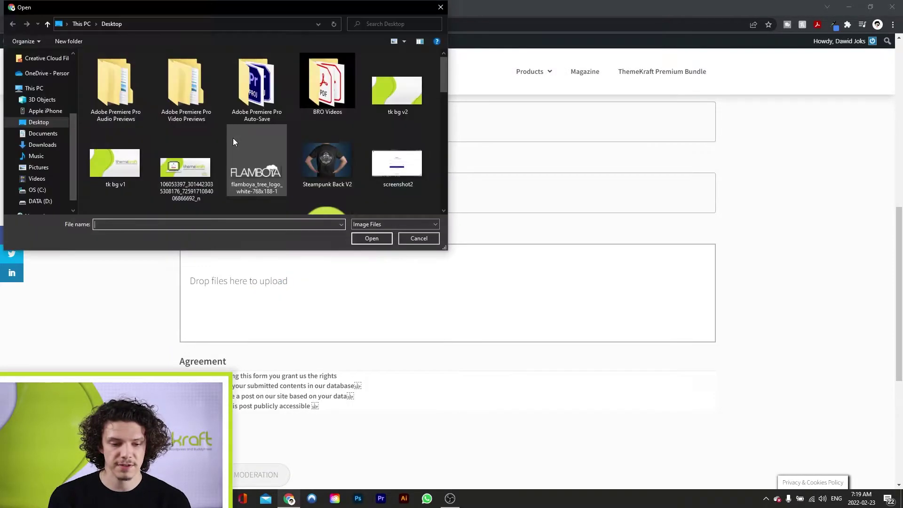
left_click(110, 167)
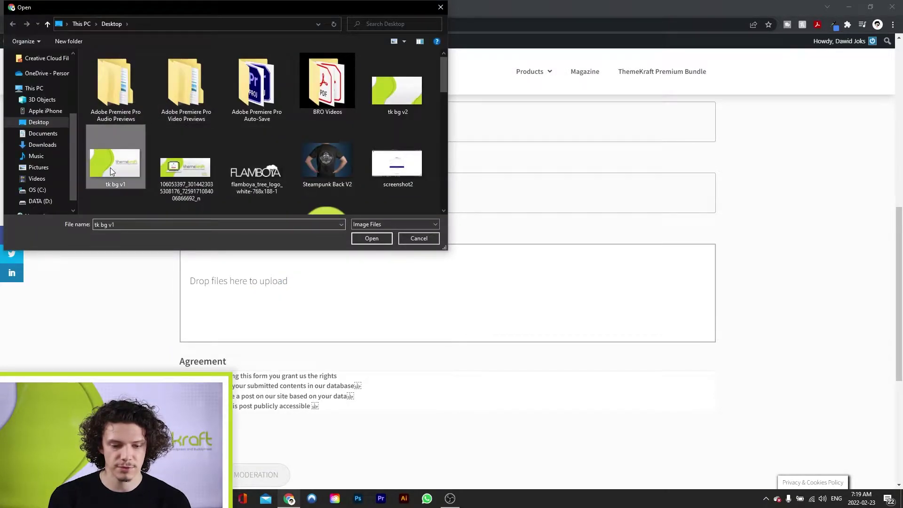
left_click(385, 240)
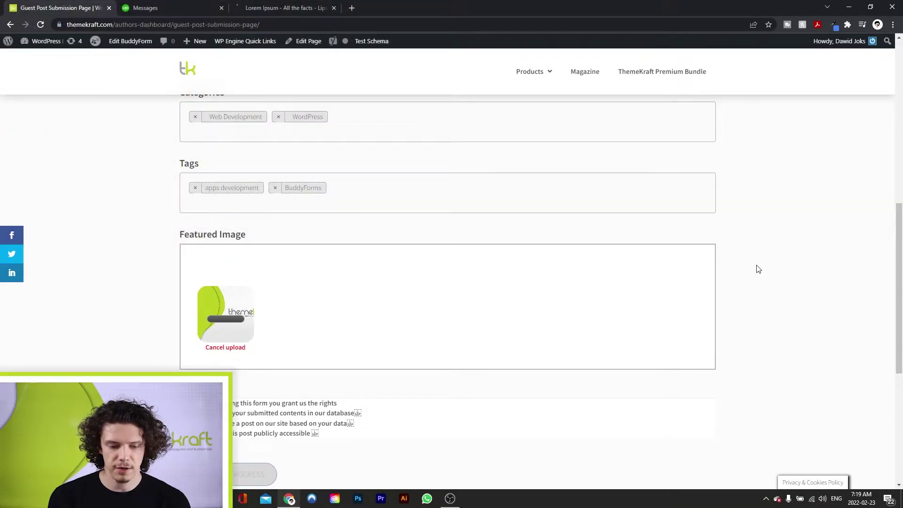
Tick the Agreement checkbox to accept the submission terms.
scroll(759, 269, "down", 2)
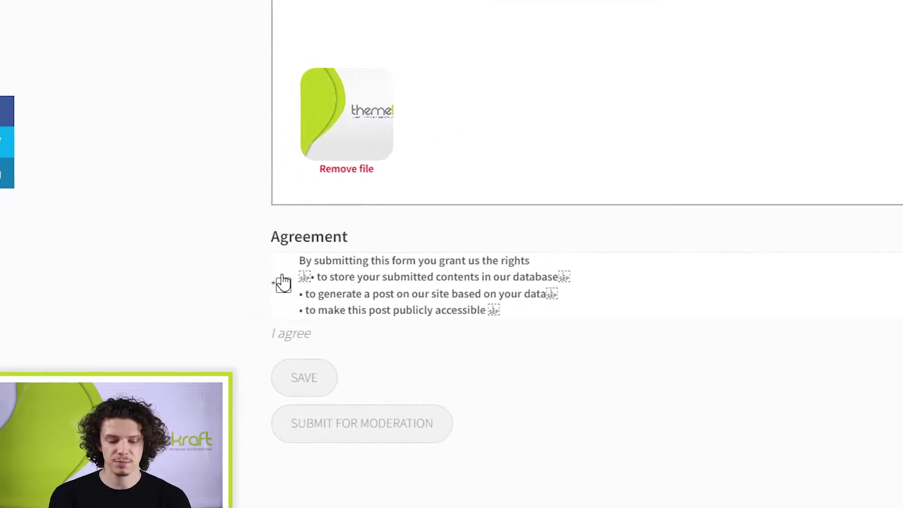
left_click(285, 282)
scroll(791, 303, "up", 3)
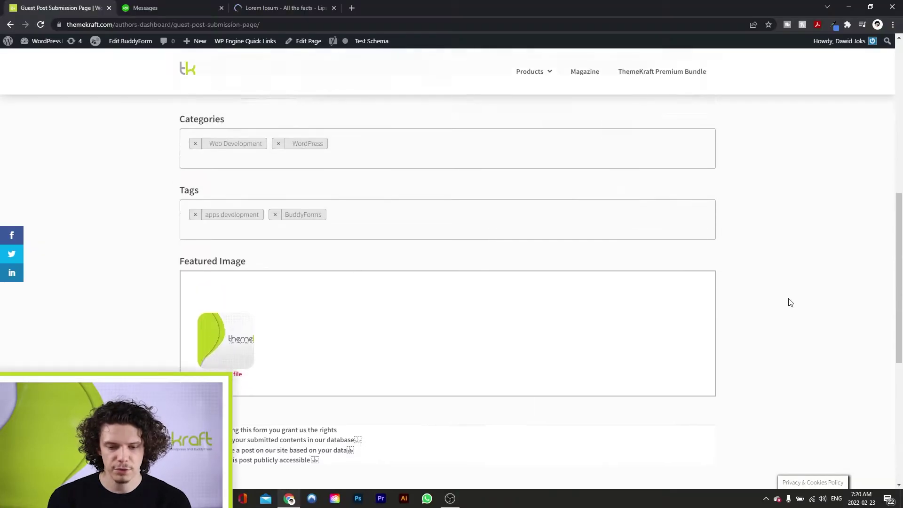
scroll(791, 303, "up", 4)
scroll(790, 303, "down", 7)
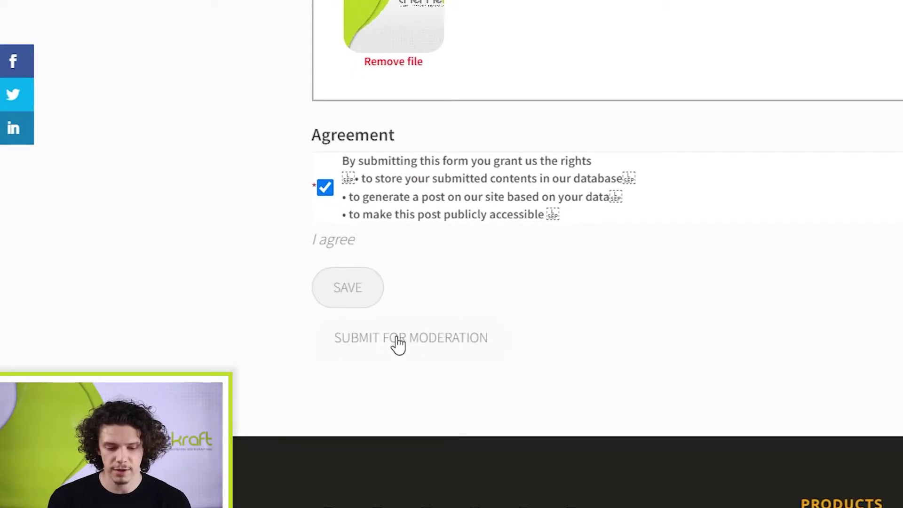
Submit the guest post for review, then open My first magazine post and scroll through it.
left_click(396, 342)
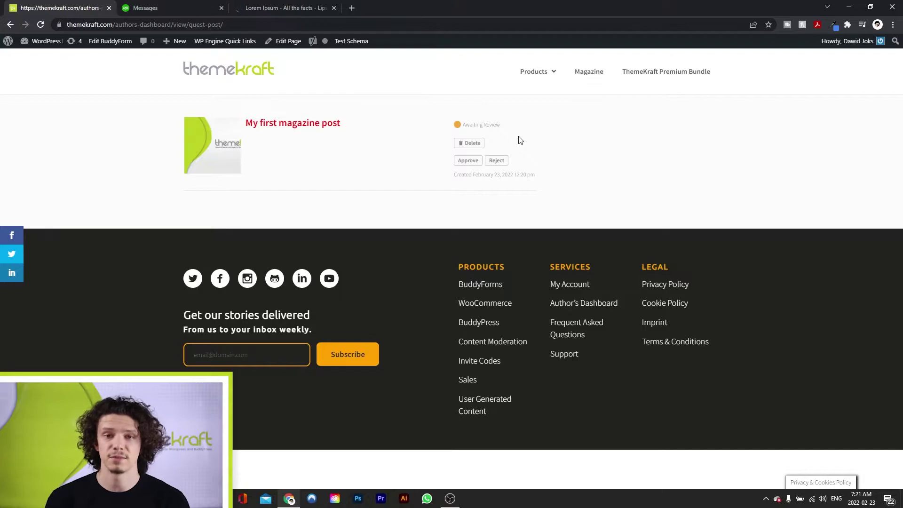
left_click(288, 133)
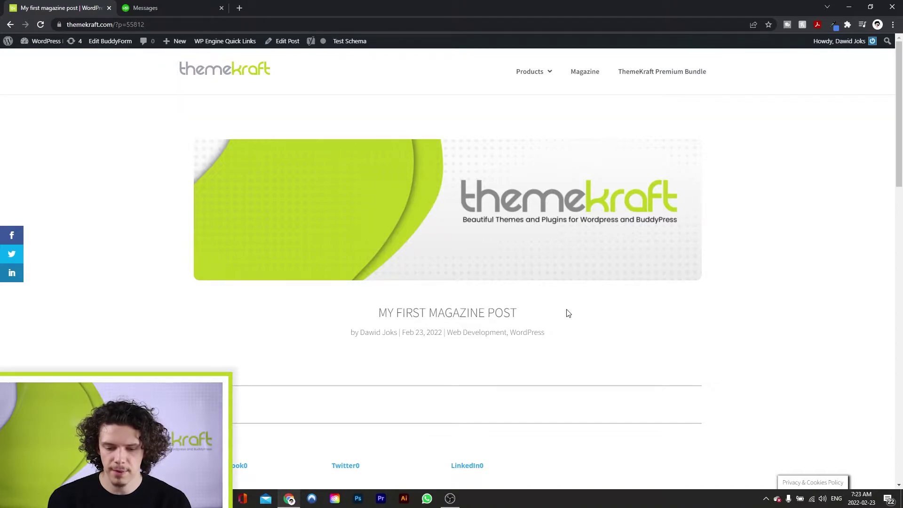
scroll(566, 312, "down", 1)
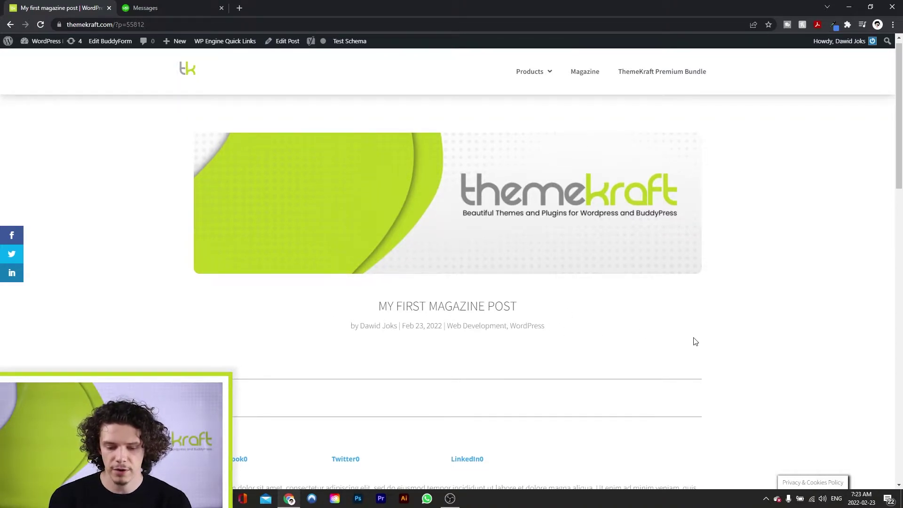
scroll(696, 340, "down", 6)
scroll(602, 254, "up", 6)
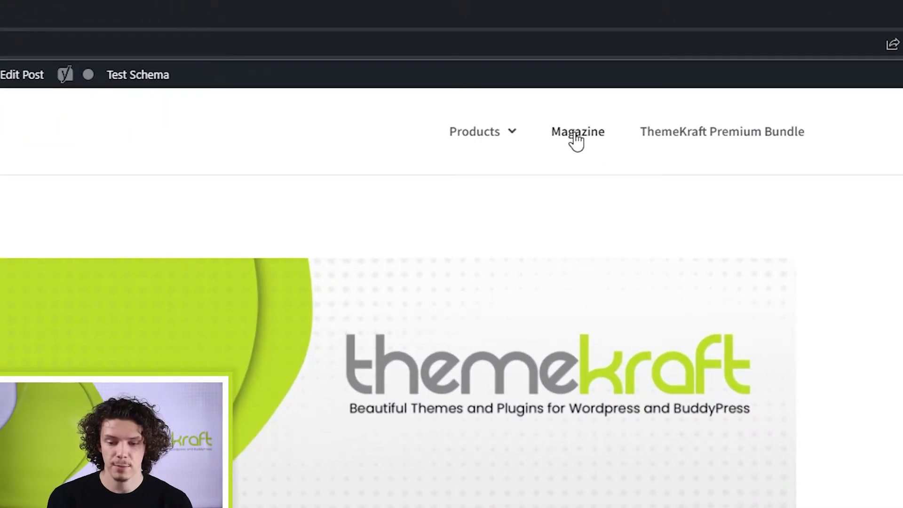
Open the Magazine blog page, browse its articles, then go to Manage Submission.
left_click(576, 136)
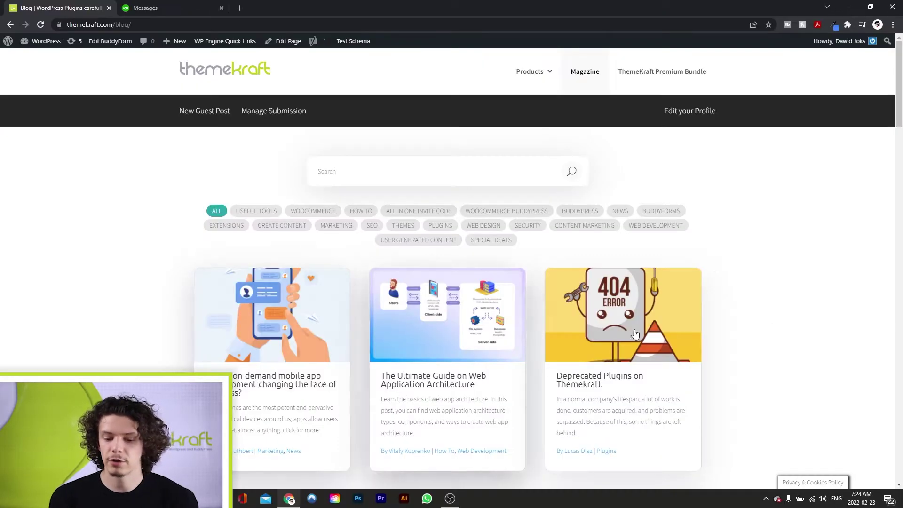
scroll(789, 281, "down", 2)
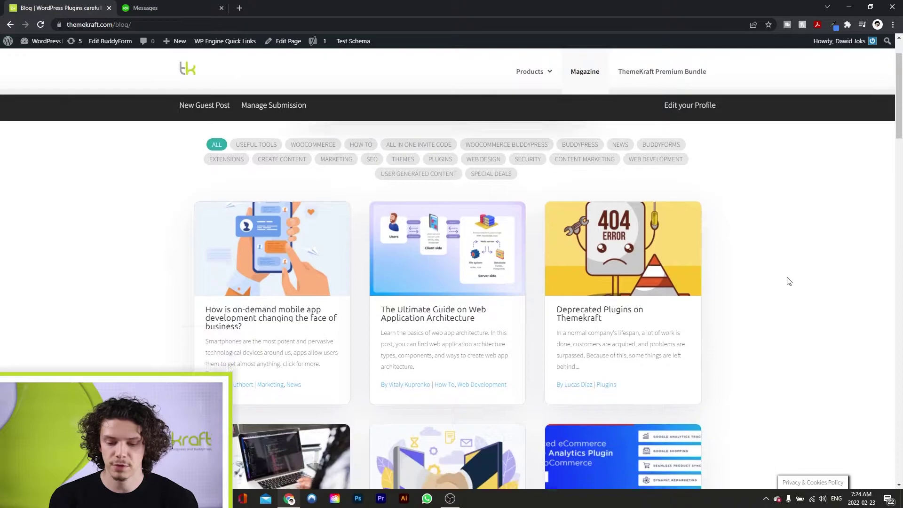
scroll(789, 281, "down", 4)
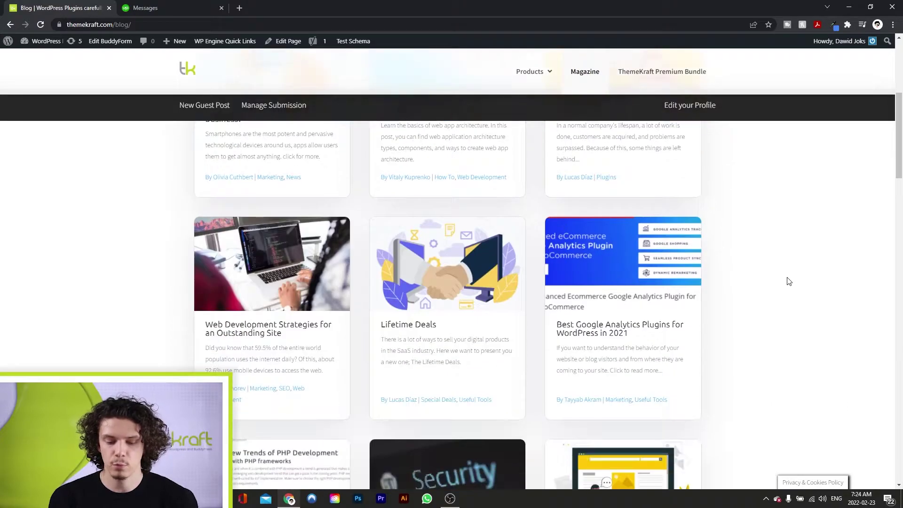
scroll(789, 281, "up", 5)
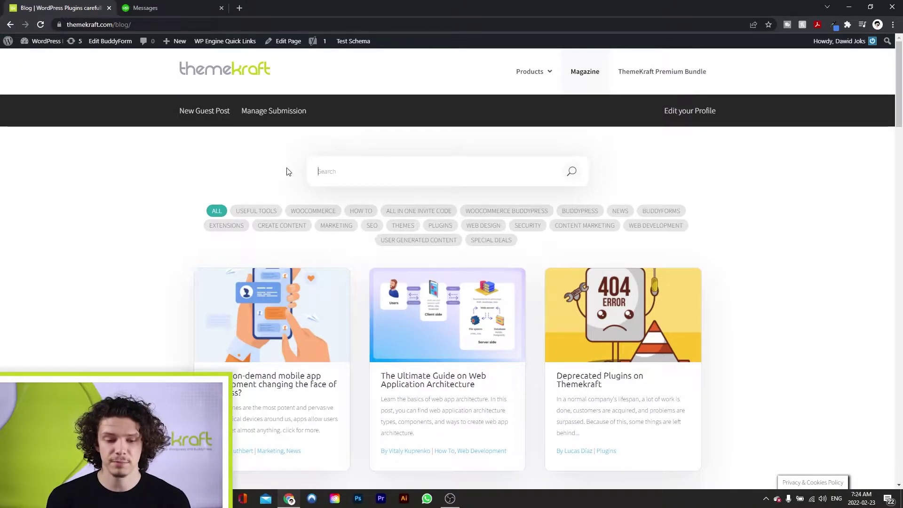
left_click(281, 113)
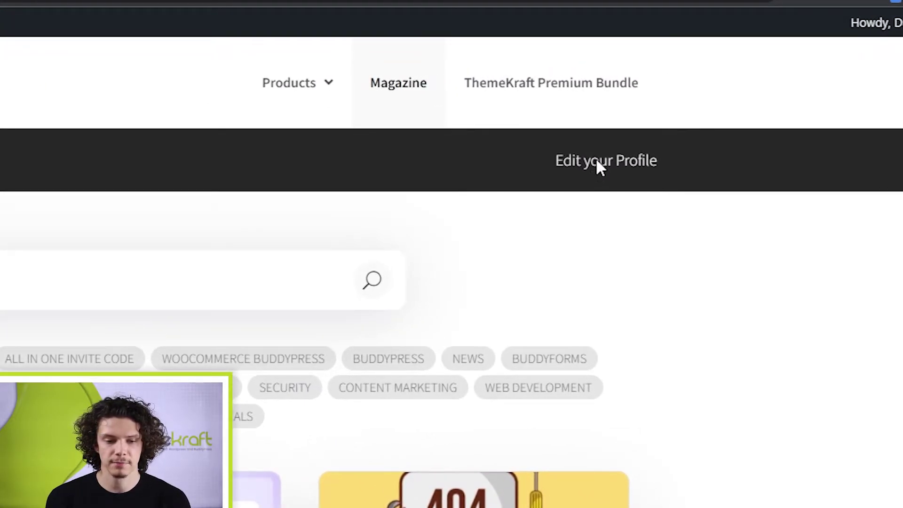
Open Edit your Profile and scroll through the Change your Author's Data form.
left_click(597, 159)
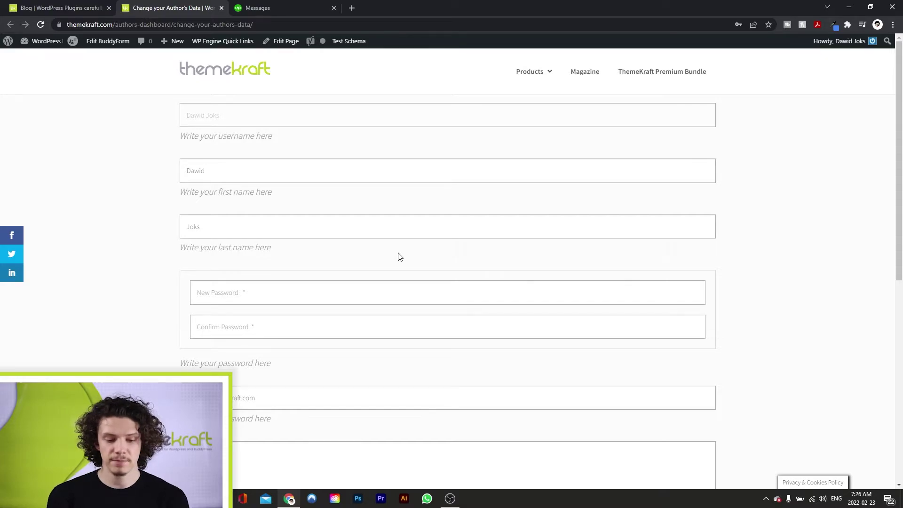
scroll(399, 256, "down", 2)
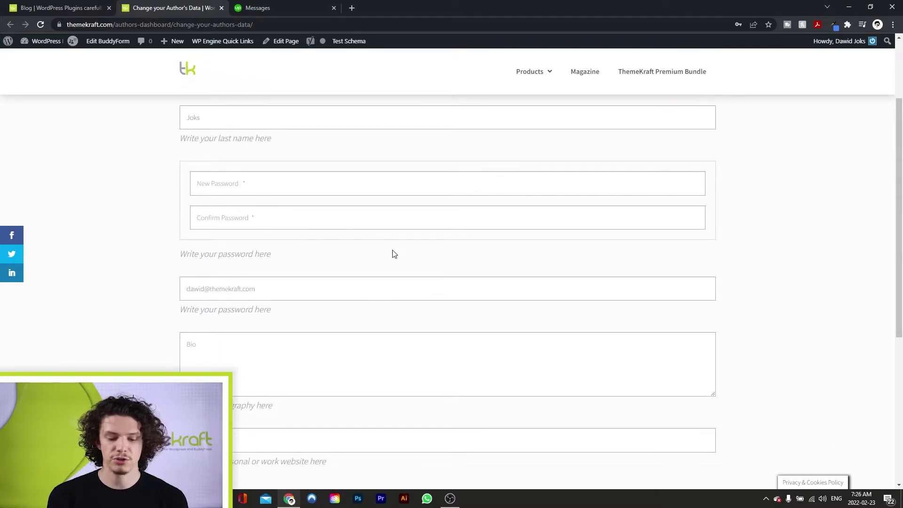
scroll(394, 254, "down", 1)
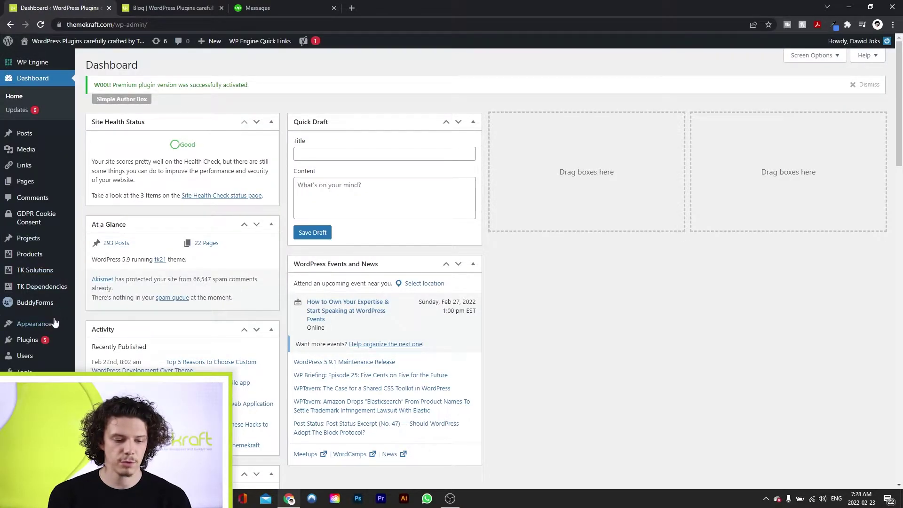
Open Guest Posts Form – Author's Dashboard from the BuddyForms forms list.
left_click(45, 308)
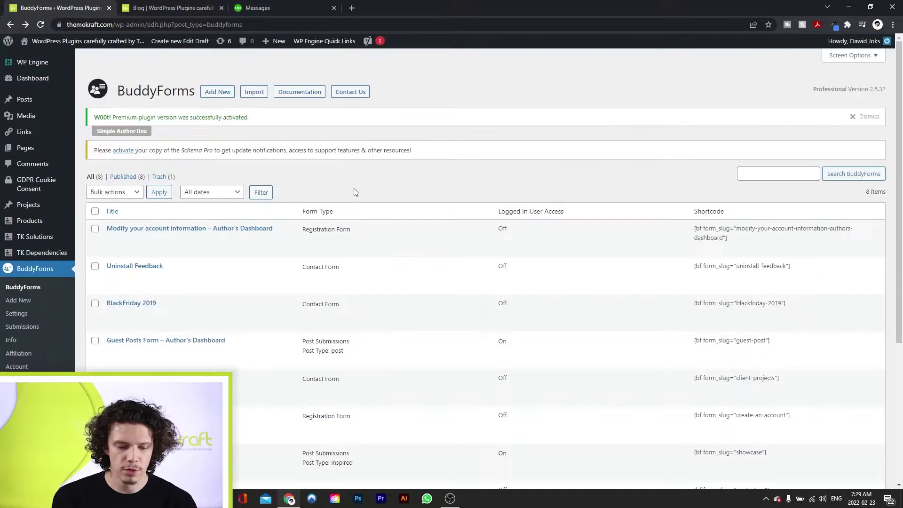
mouse_move(269, 346)
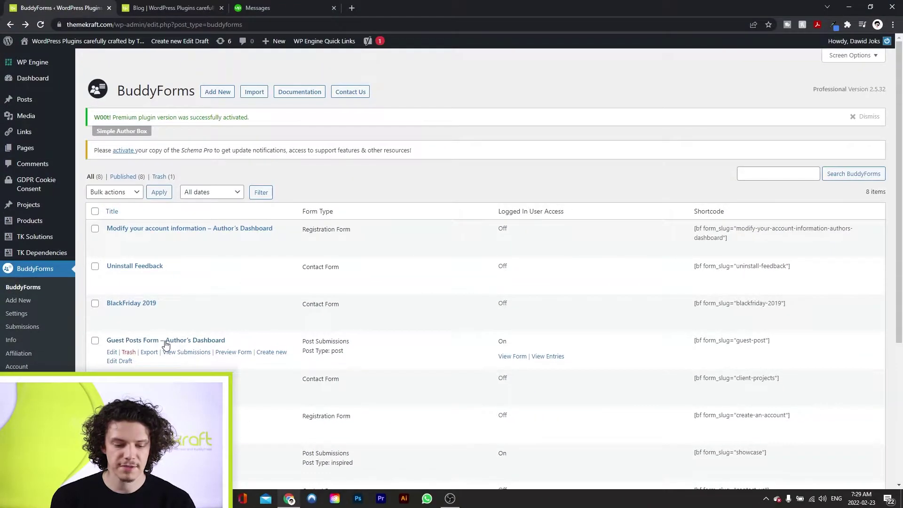
left_click(166, 341)
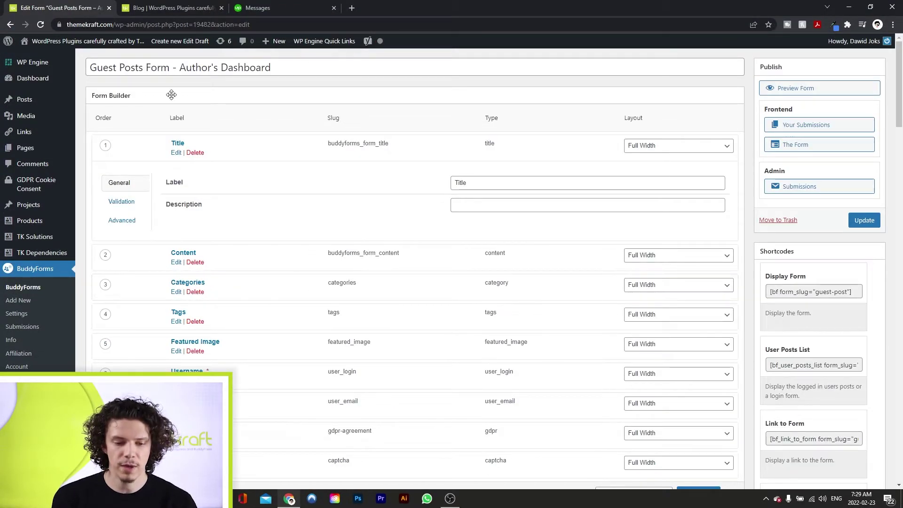
scroll(283, 261, "down", 1)
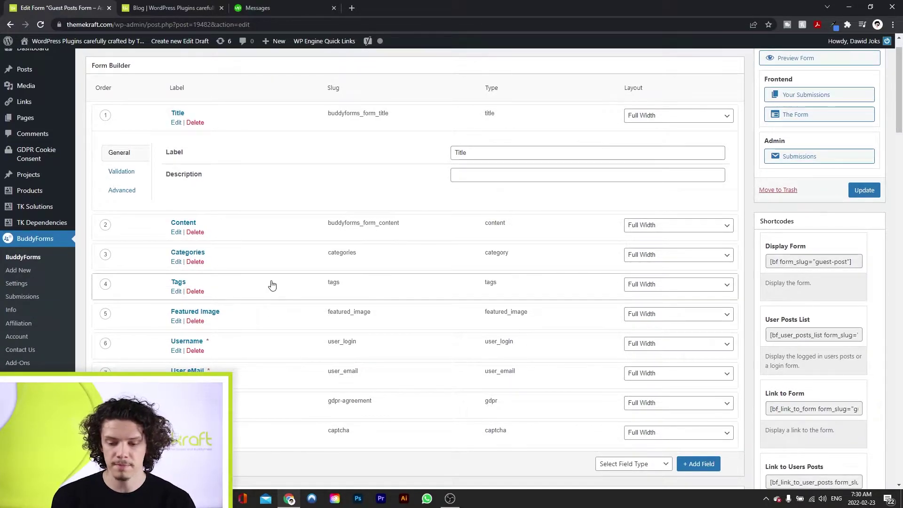
Collapse the Title panel, inspect the Featured Image field's label, then collapse it.
left_click(223, 262)
left_click(176, 271)
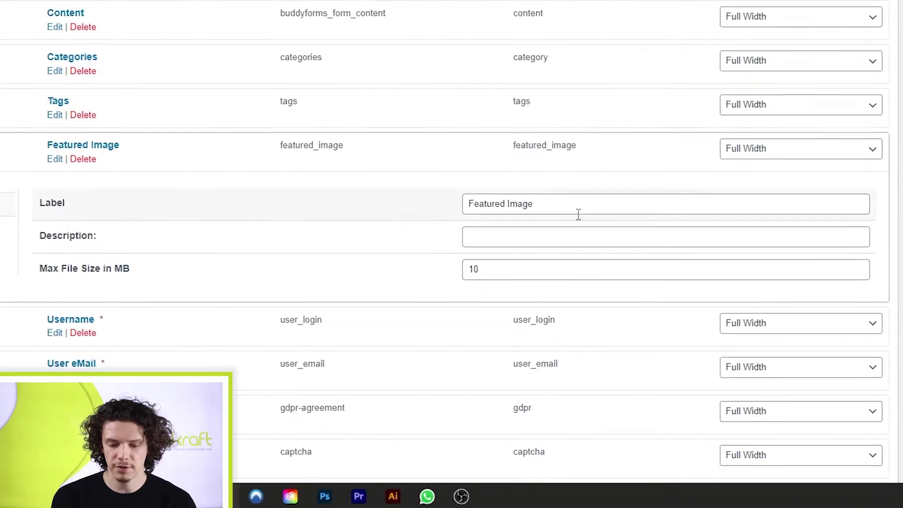
left_click(533, 208)
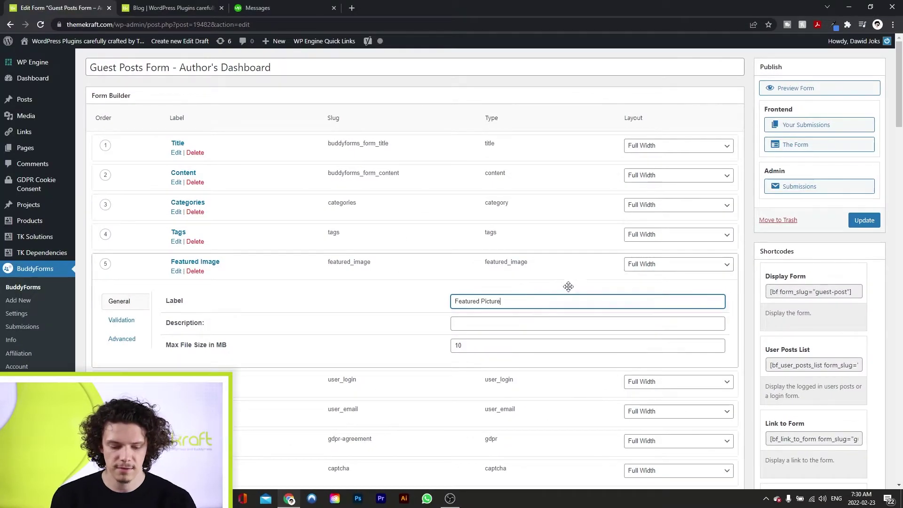
left_click(392, 159)
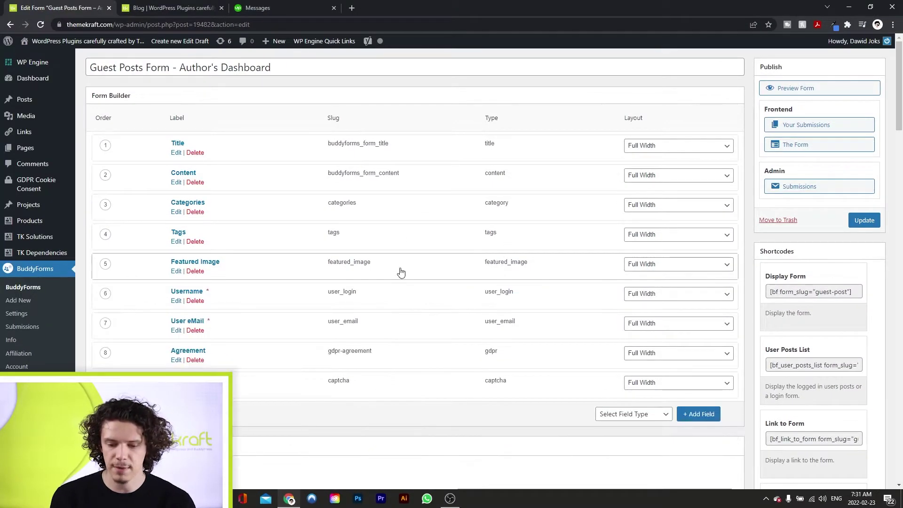
scroll(557, 407, "down", 1)
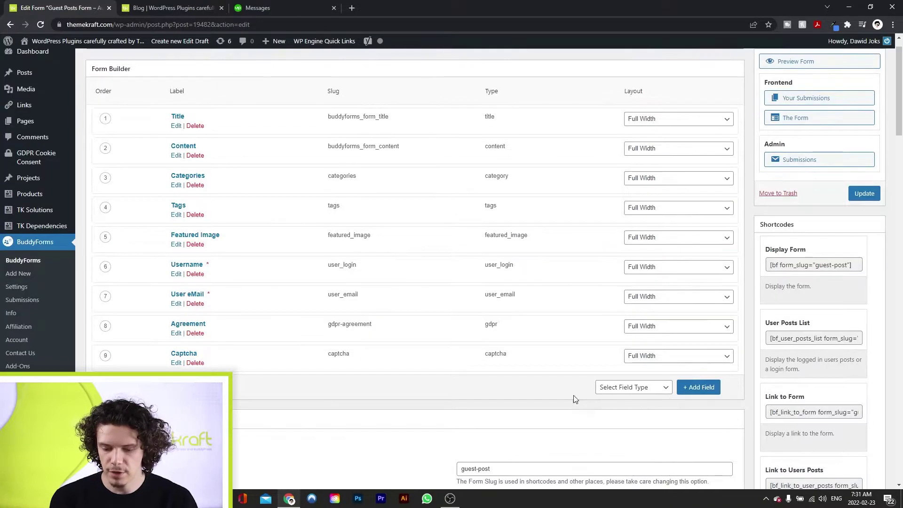
Add a new Checkbox field to the guest post form.
left_click(645, 389)
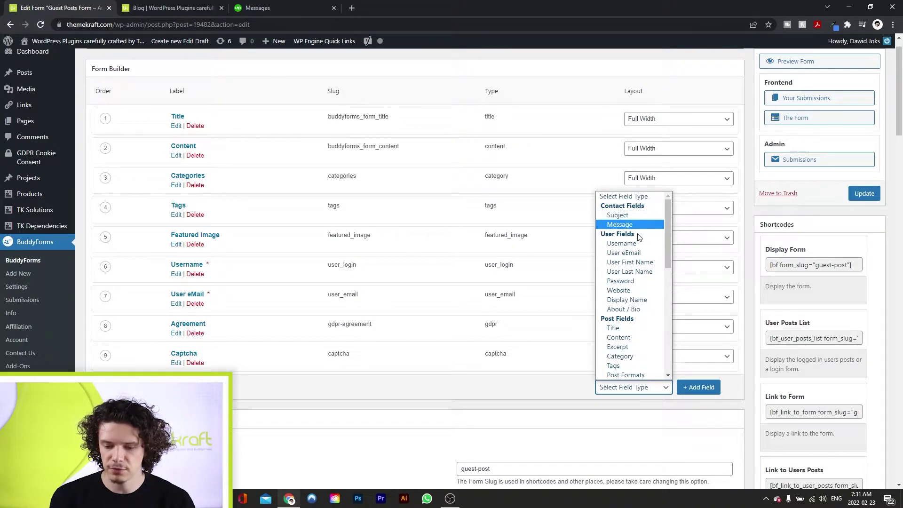
scroll(639, 238, "down", 2)
scroll(639, 238, "down", 6)
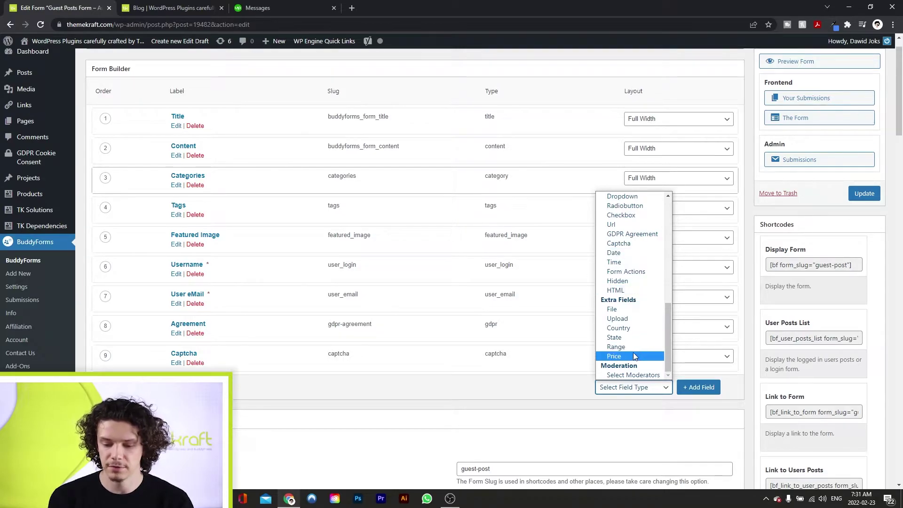
scroll(633, 352, "up", 4)
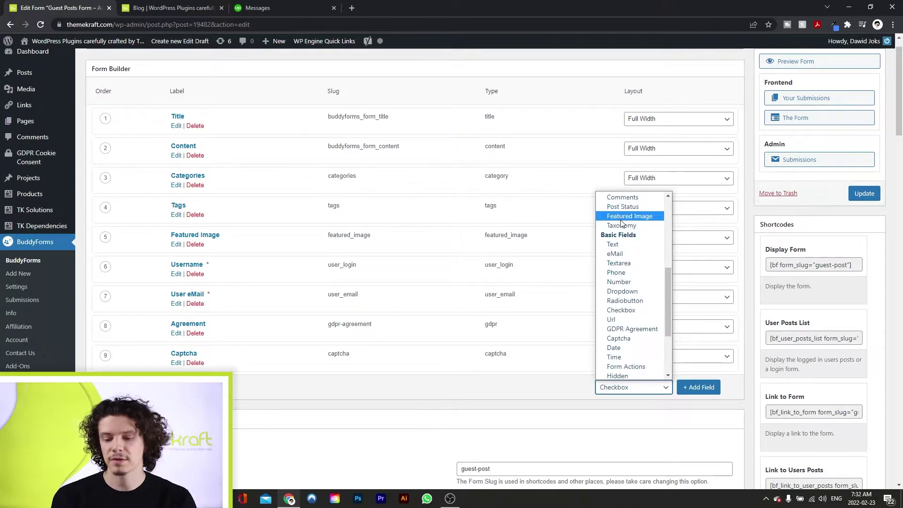
left_click(639, 312)
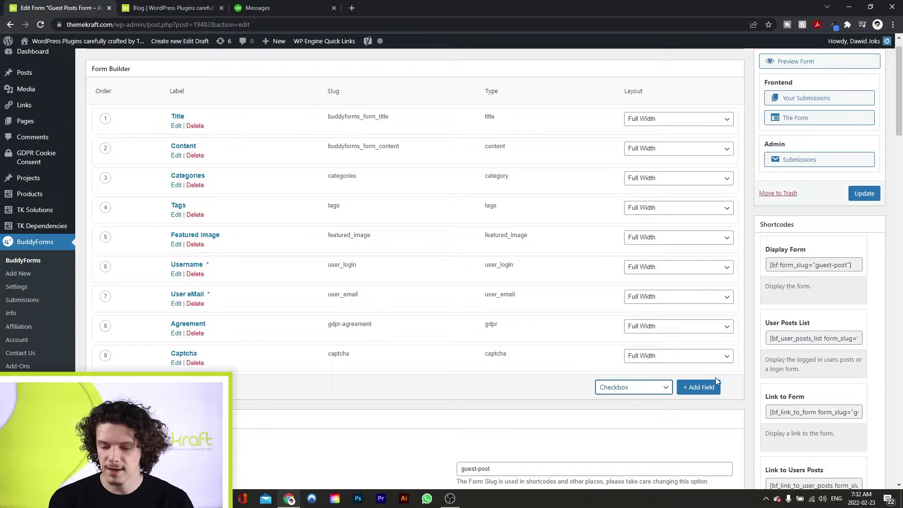
left_click(703, 387)
scroll(705, 386, "down", 5)
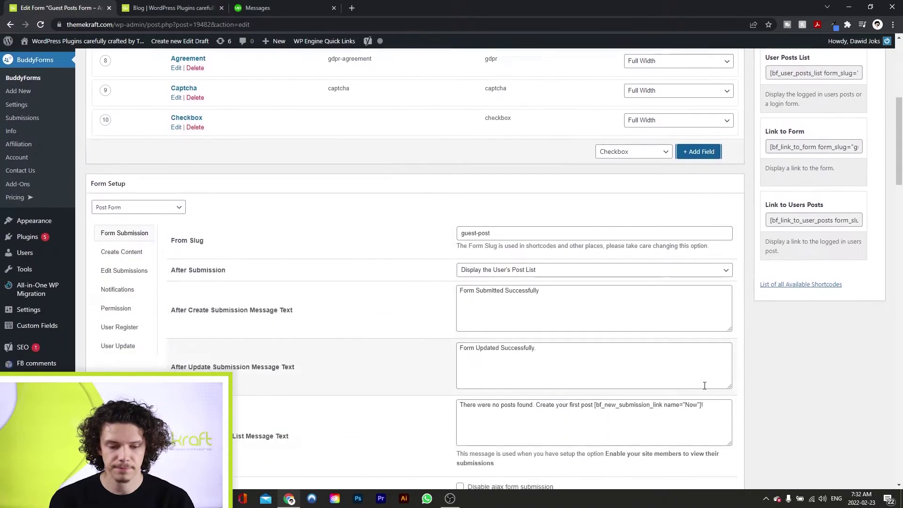
scroll(705, 386, "down", 1)
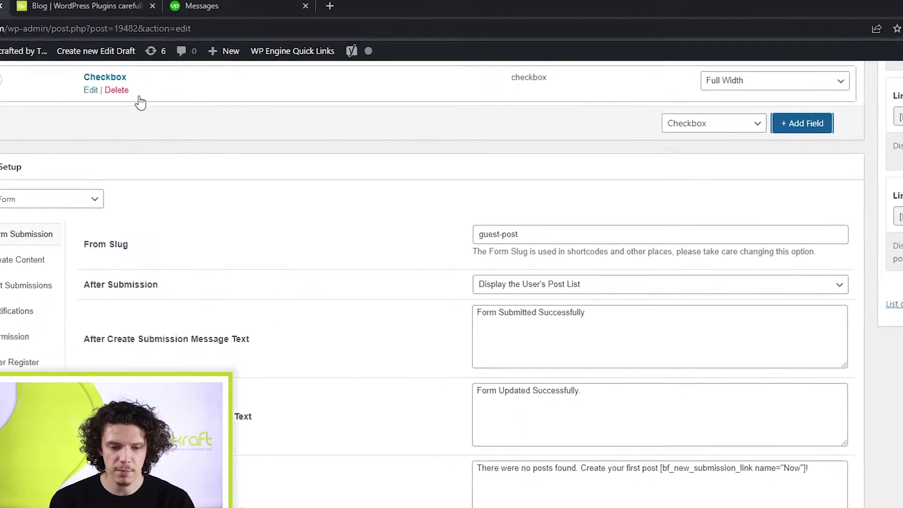
Give the Checkbox field a first option labelled 'Option 1' with value 1.
left_click(88, 91)
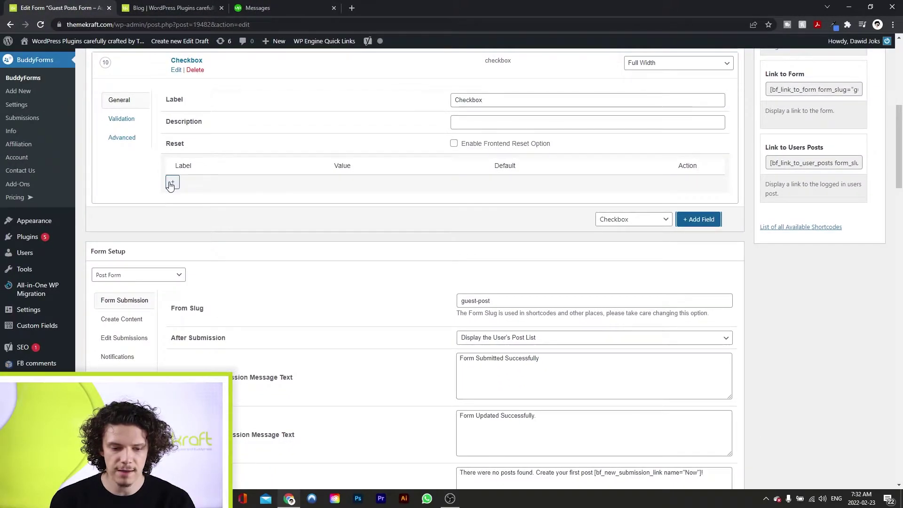
left_click(58, 262)
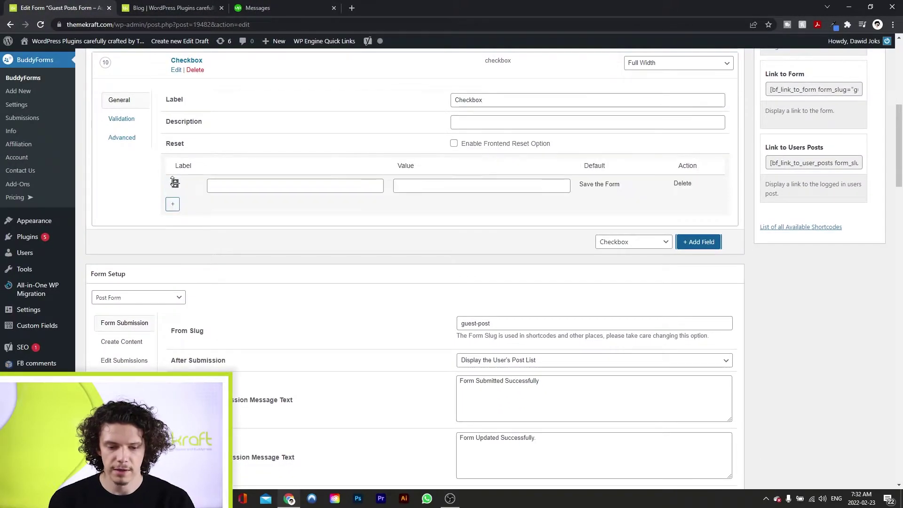
left_click(257, 188)
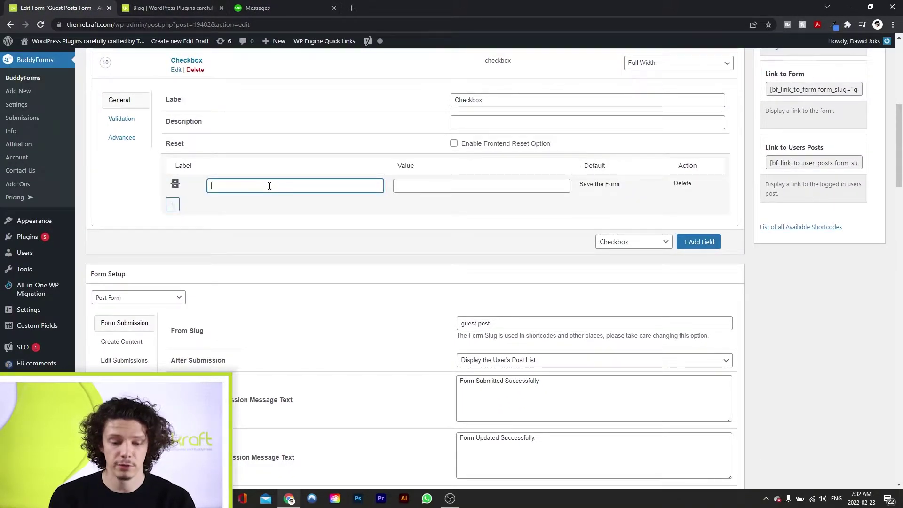
type("Option 1")
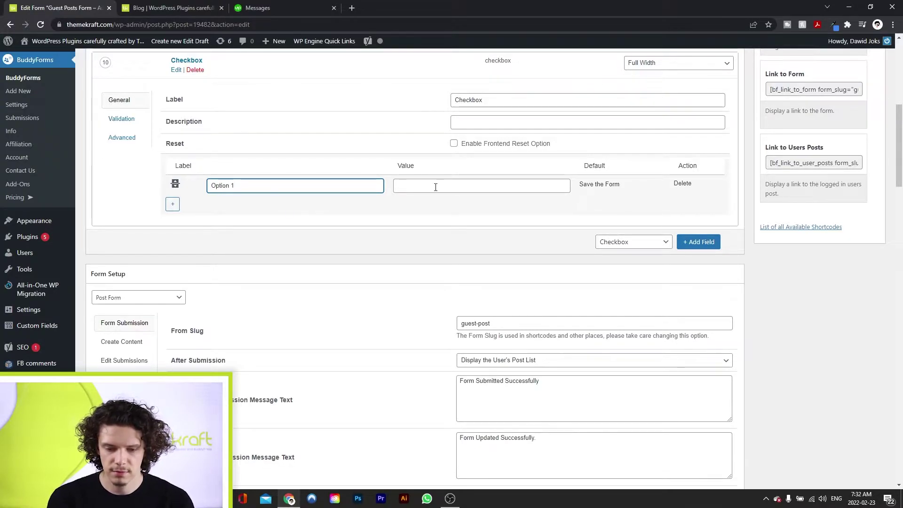
left_click(436, 187)
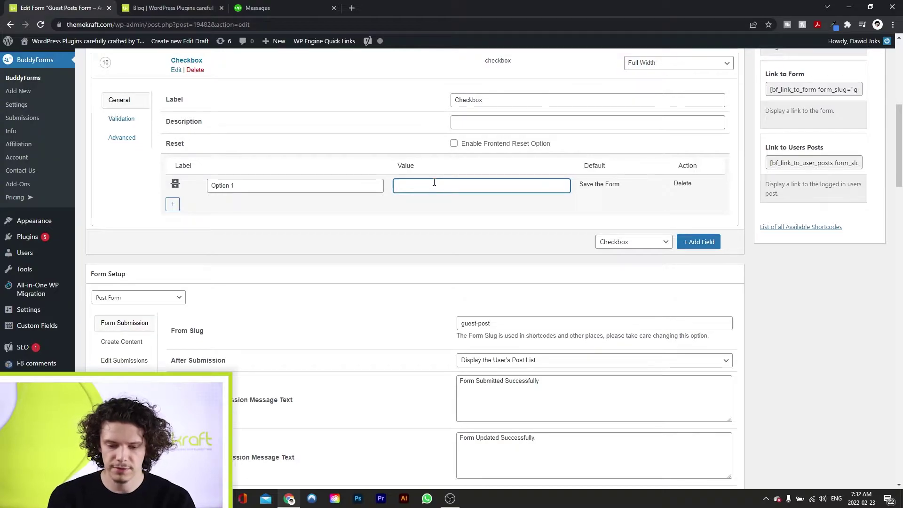
type("1")
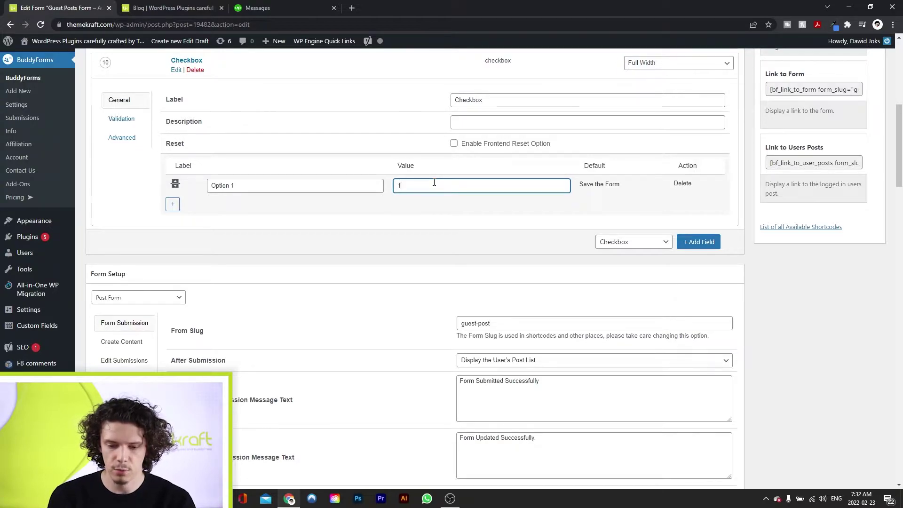
Add a second option 'Option 2' and drag the Checkbox field above Agreement.
left_click(171, 206)
left_click(212, 208)
type("Option 2")
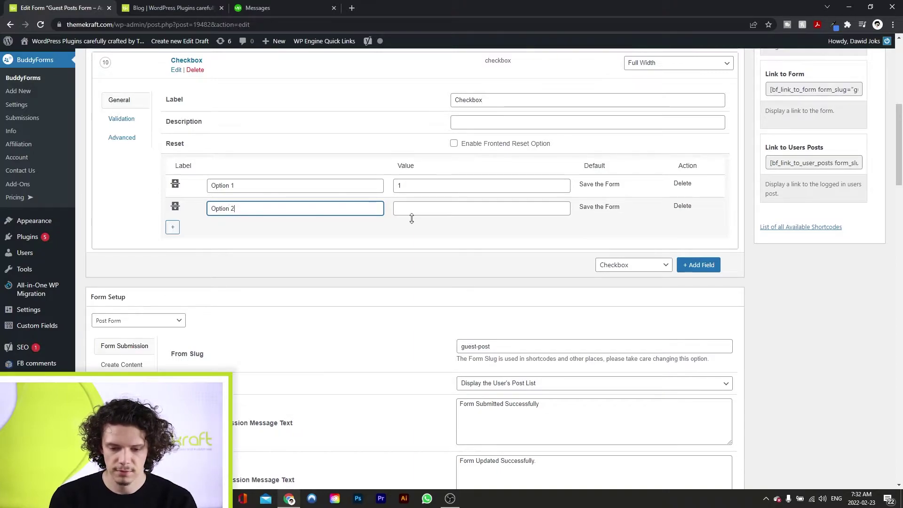
left_click(414, 211)
scroll(149, 359, "up", 5)
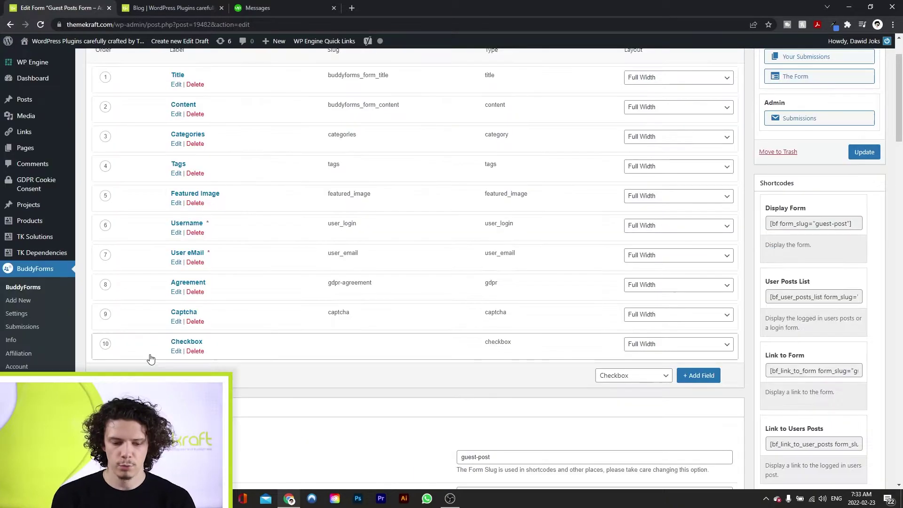
left_click_drag(149, 359, 140, 283)
Update the form, then tick Option 1 on the live New Guest Post form to test it.
scroll(621, 277, "up", 2)
left_click(865, 220)
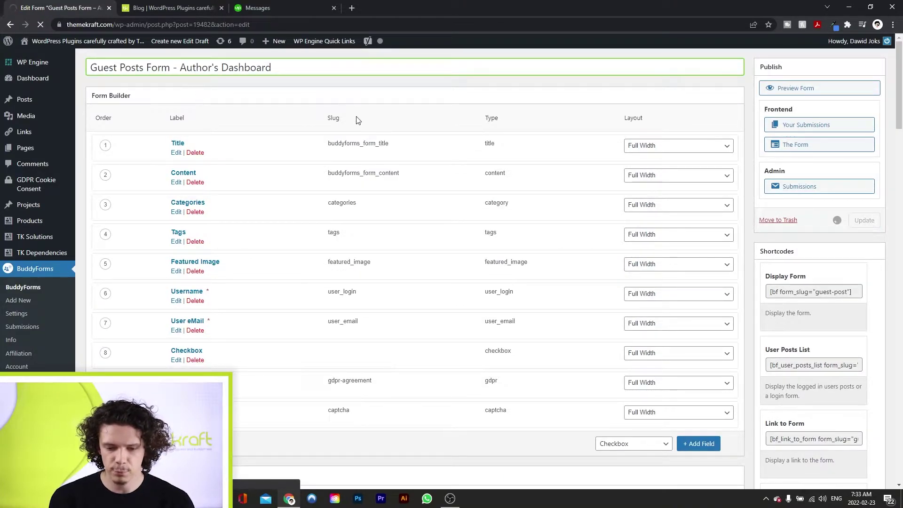
key("ctrl+Tab")
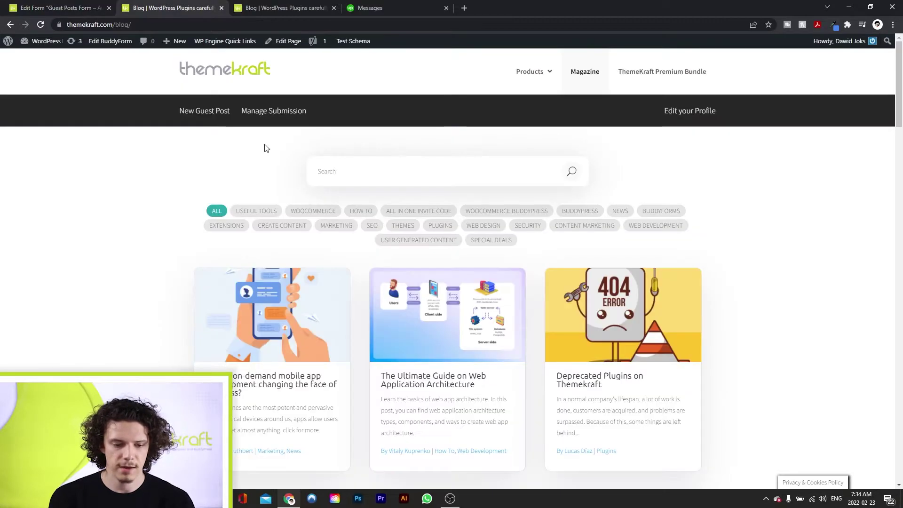
left_click(206, 112)
scroll(138, 273, "down", 2)
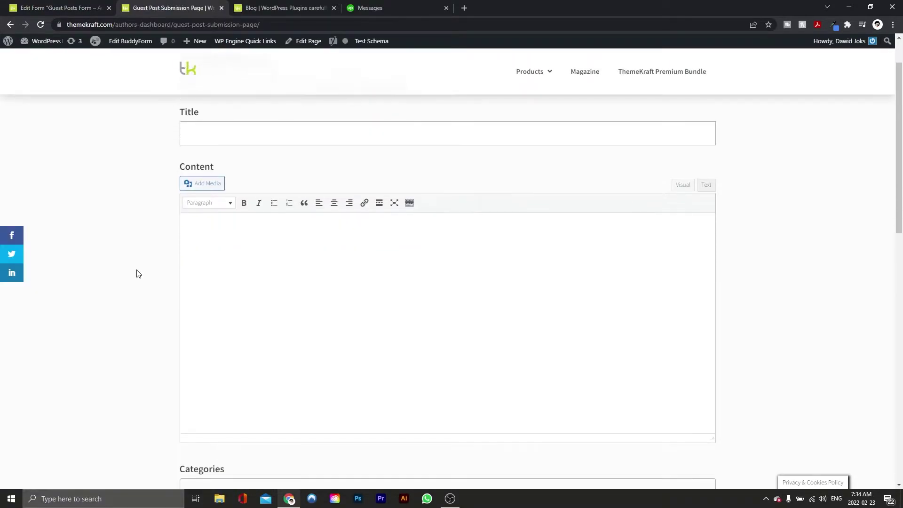
scroll(138, 273, "down", 9)
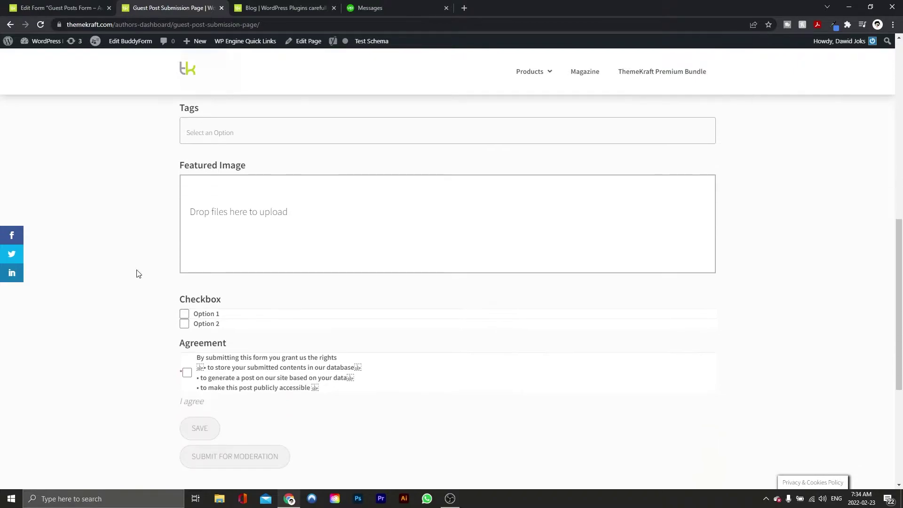
left_click(184, 314)
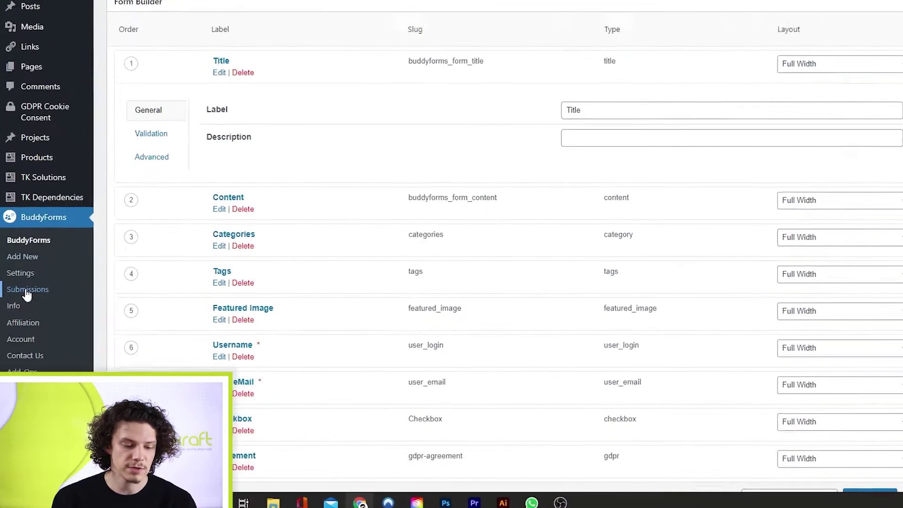
Show submissions for Guest Posts Form - Author's Dashboard, then open the All Posts list.
left_click(27, 290)
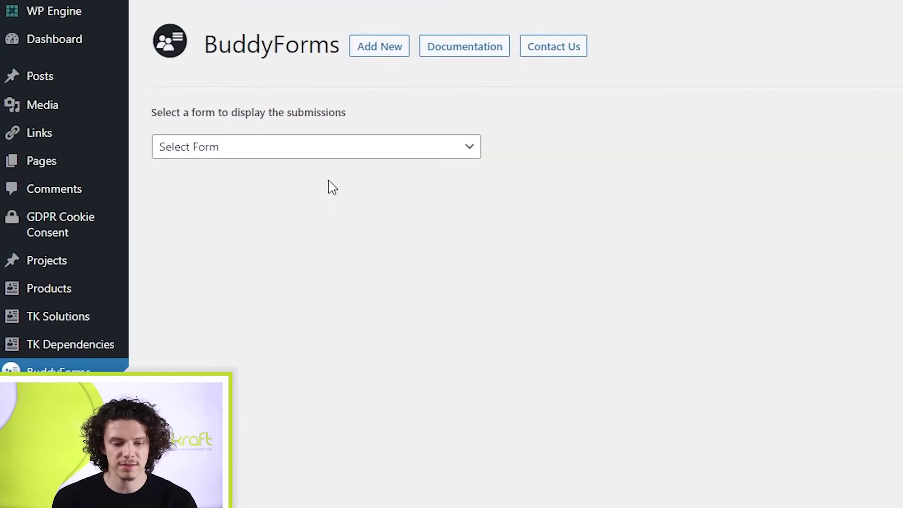
left_click(292, 153)
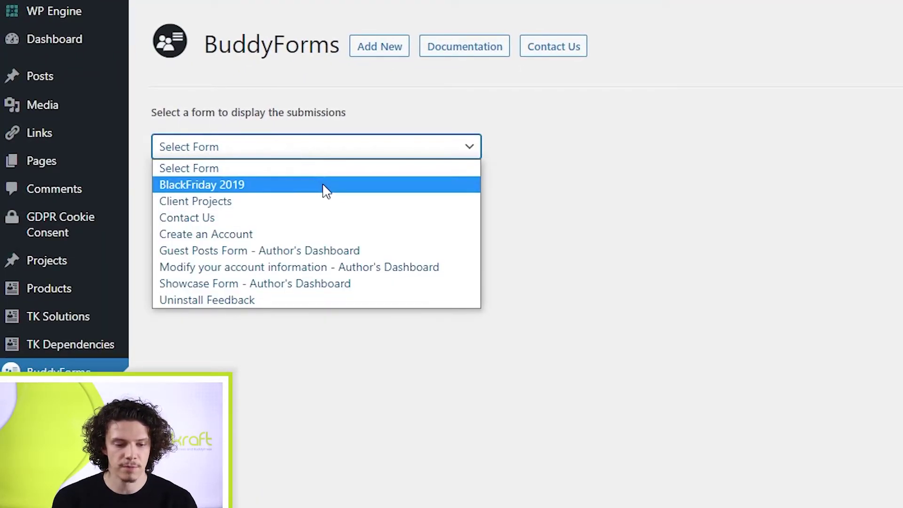
left_click(339, 252)
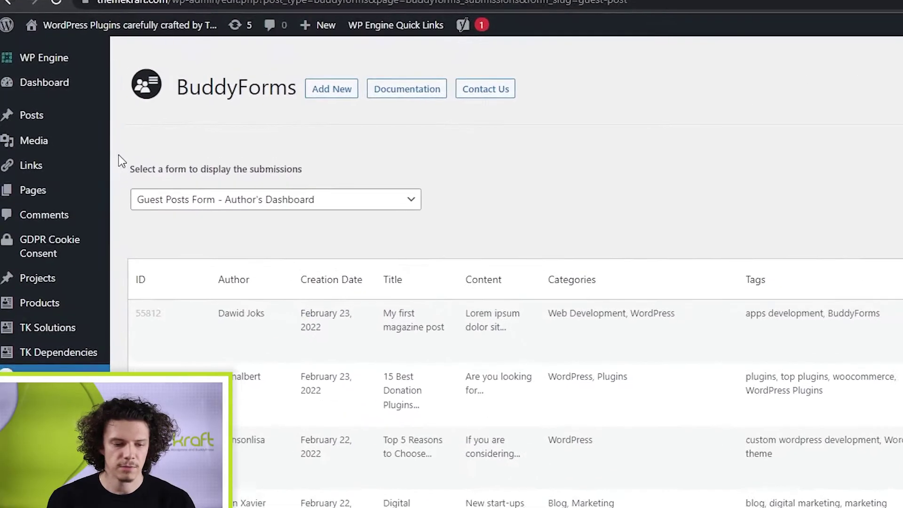
mouse_move(31, 103)
left_click(47, 128)
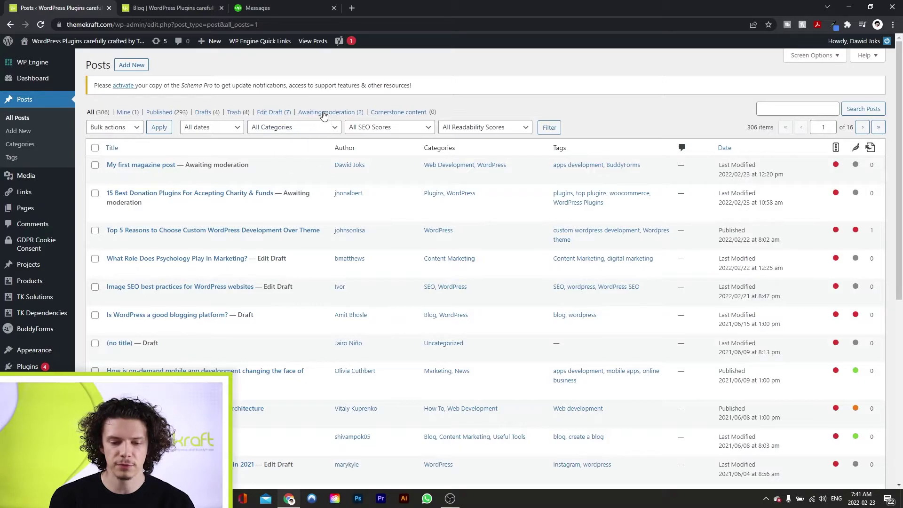
Filter posts to Awaiting moderation and open My first magazine post in the editor.
left_click(327, 113)
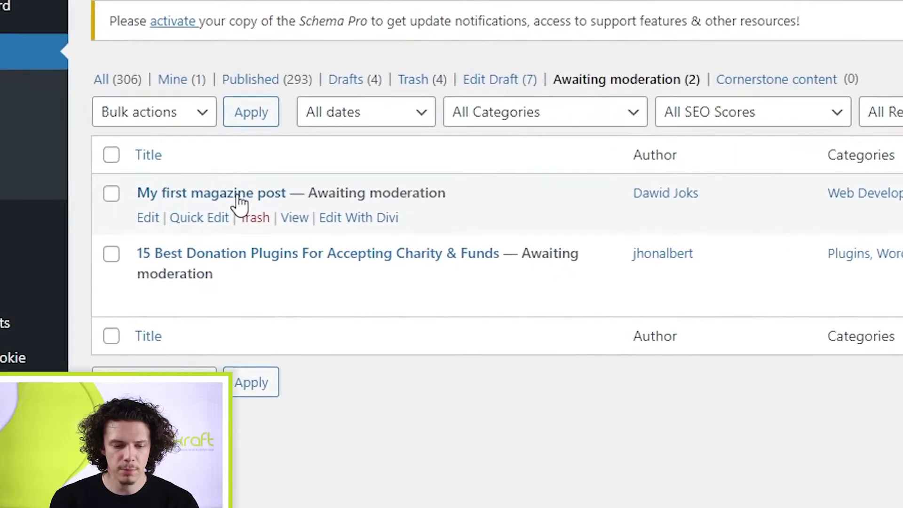
left_click(154, 168)
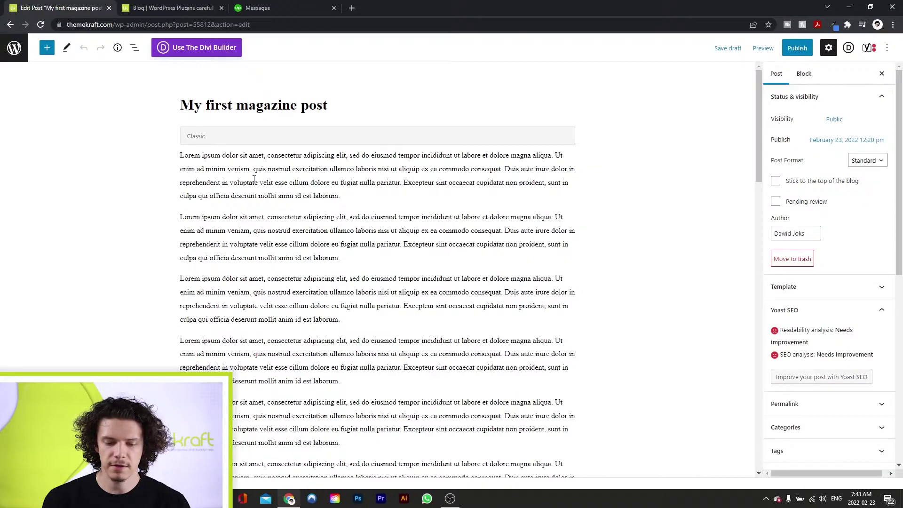
scroll(295, 374, "down", 5)
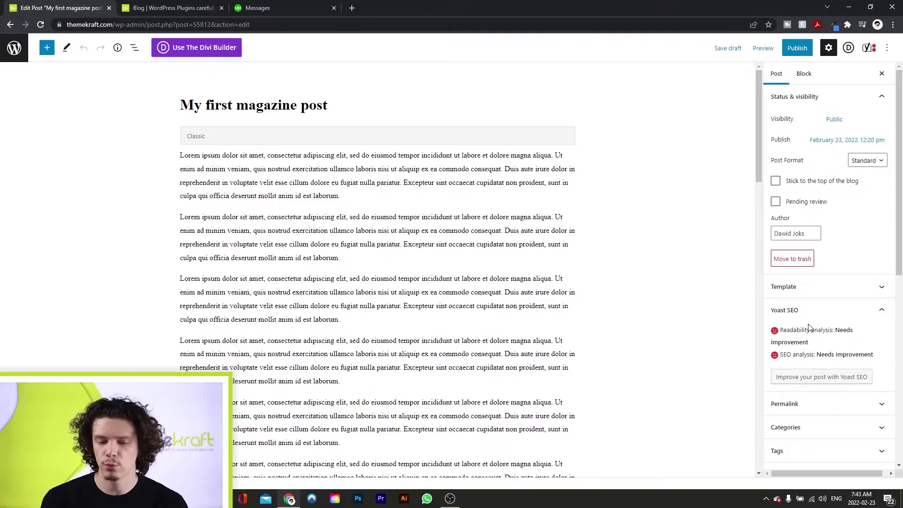
Scroll the editor sidebar to Attach a BuddyForm and bring up the Reject This Post dialog.
scroll(809, 327, "down", 6)
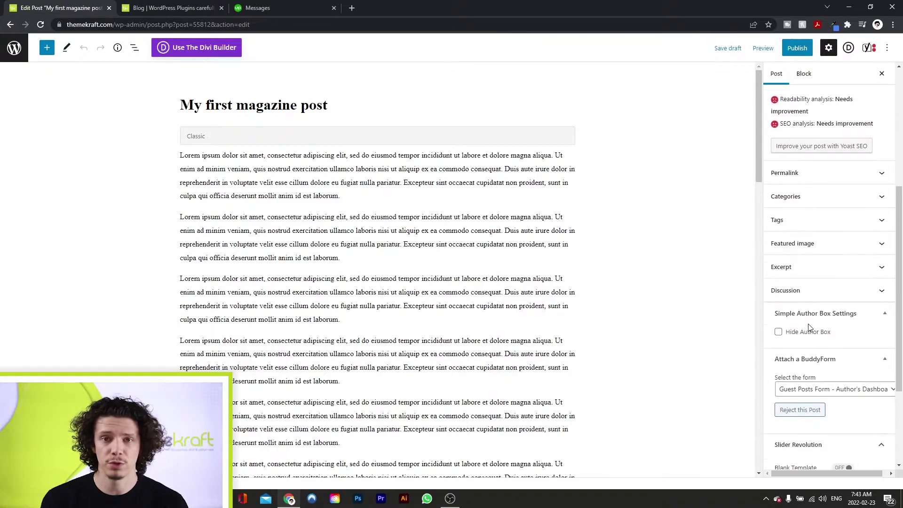
scroll(809, 327, "down", 1)
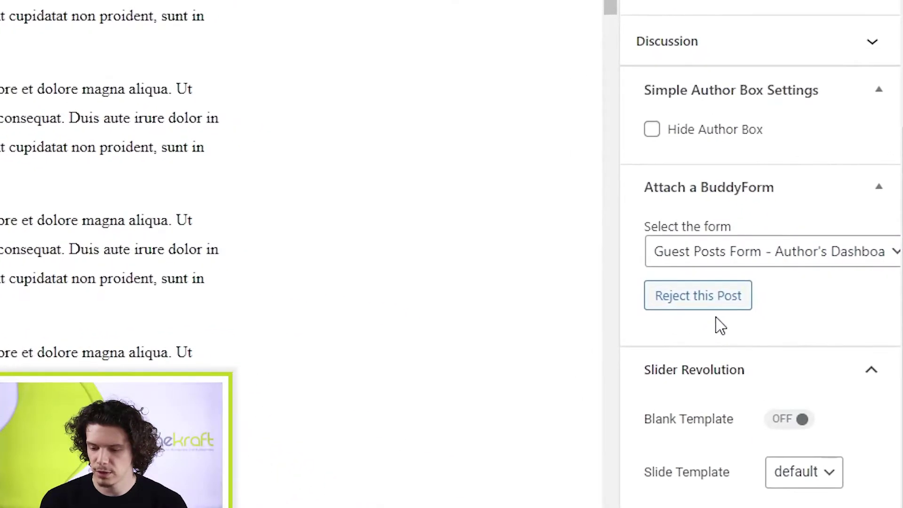
left_click(792, 320)
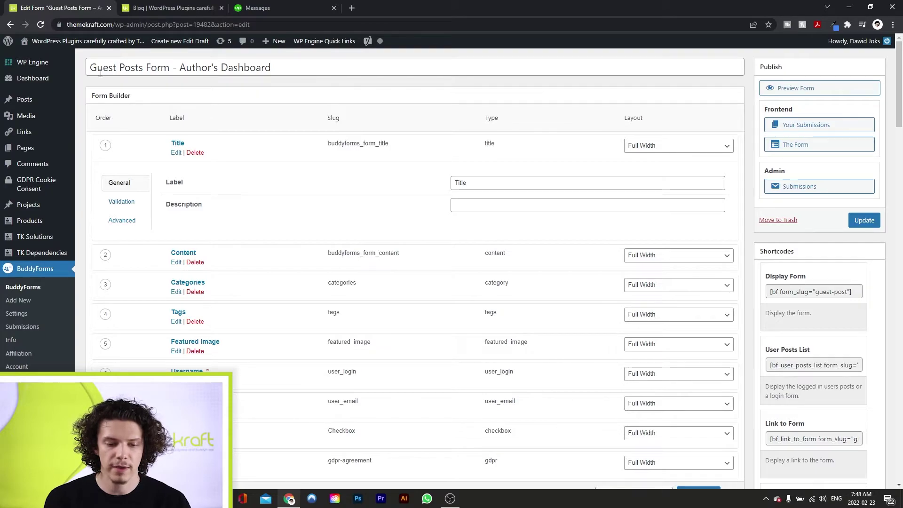
Create a mail notification triggered by post status changing to Trash in the form's Notifications.
scroll(302, 194, "down", 6)
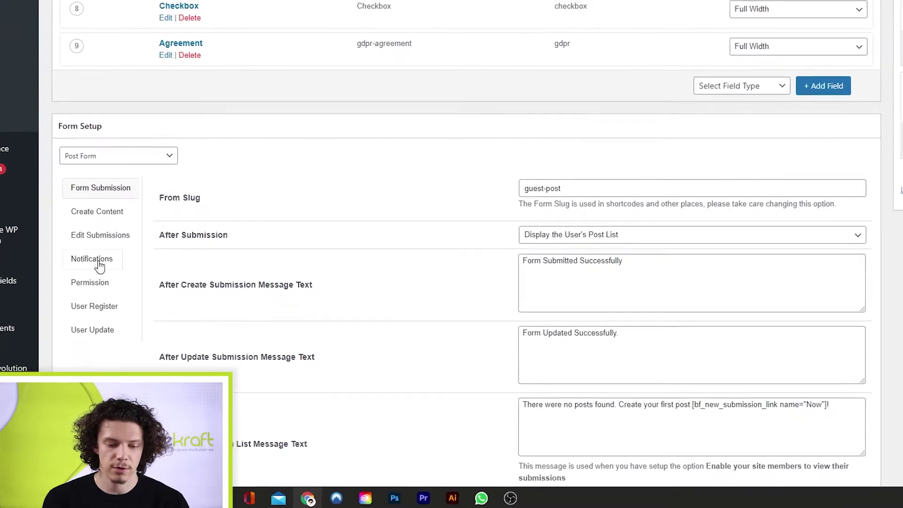
left_click(108, 307)
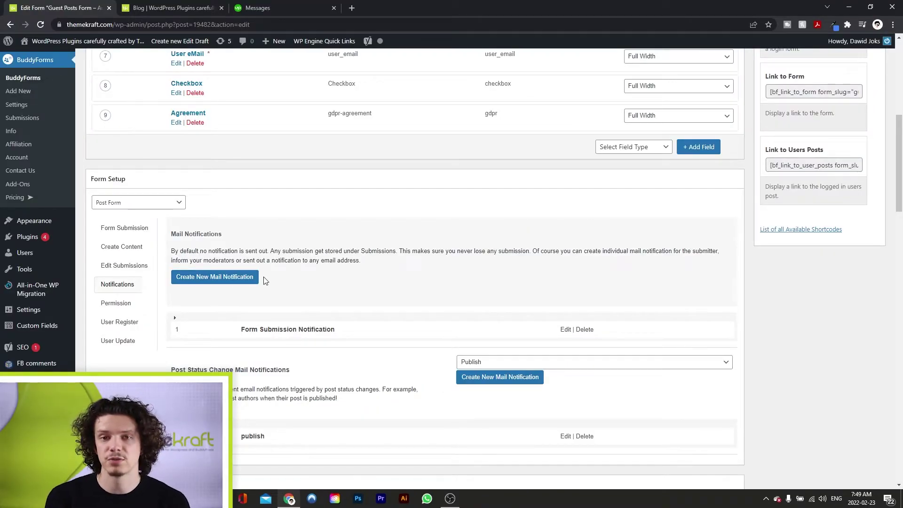
scroll(282, 274, "down", 1)
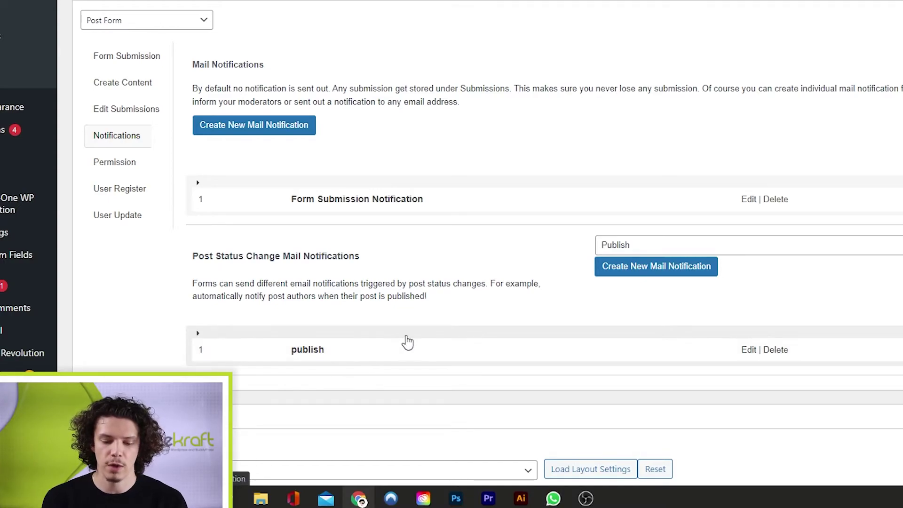
left_click(594, 247)
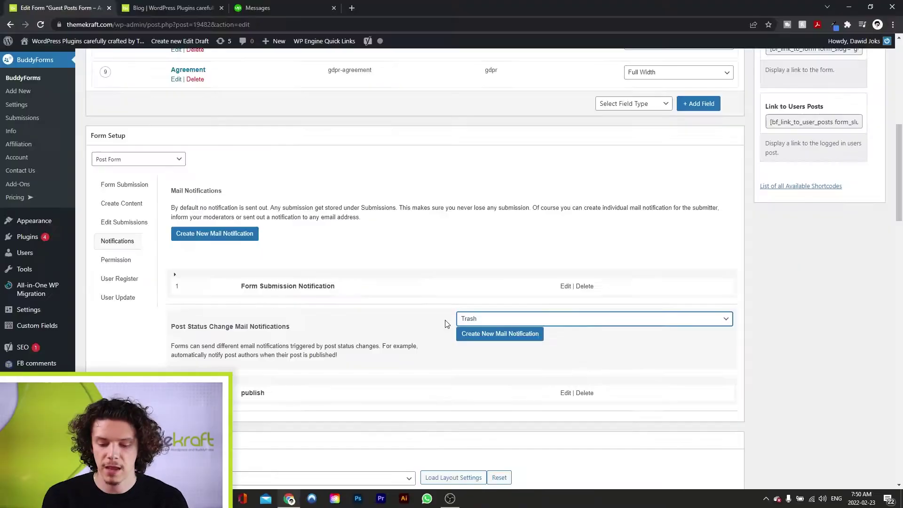
left_click(496, 334)
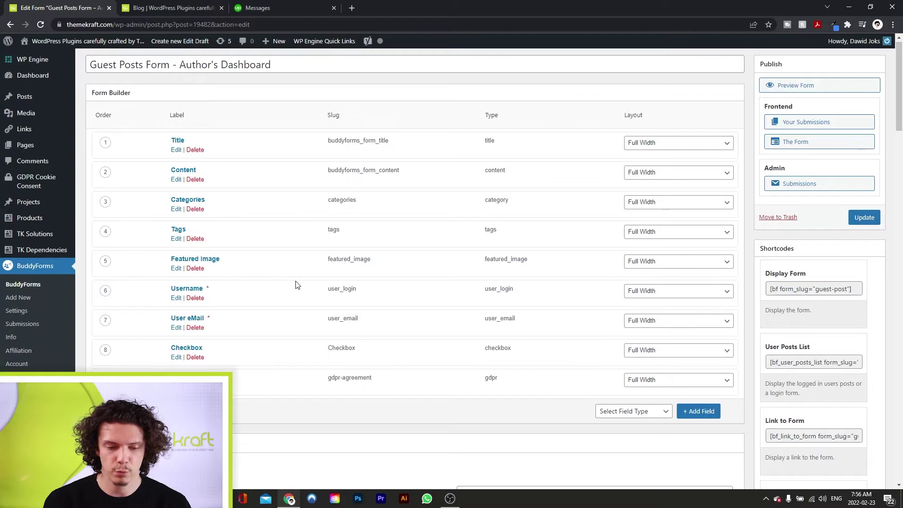
Scroll the Edit Form page down to Moderation Logic and the Reject Subject and Message fields.
scroll(298, 285, "down", 14)
scroll(297, 285, "down", 12)
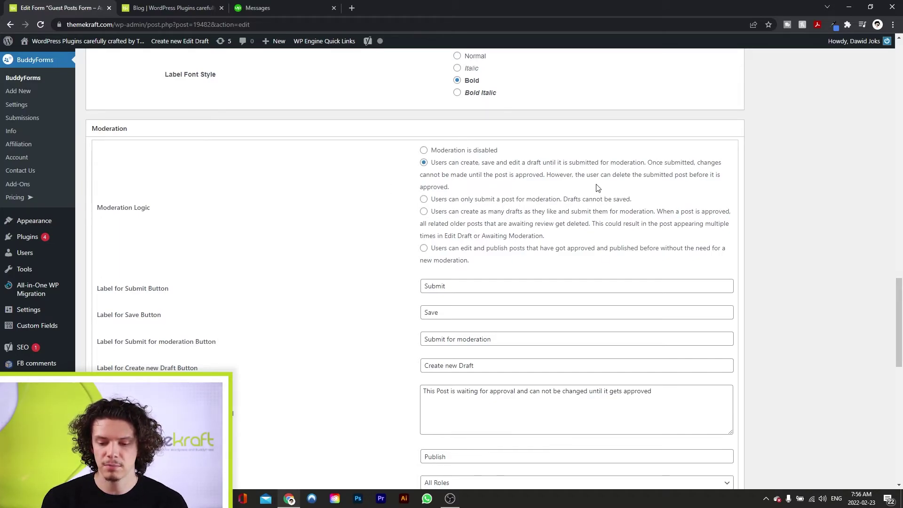
scroll(583, 191, "down", 2)
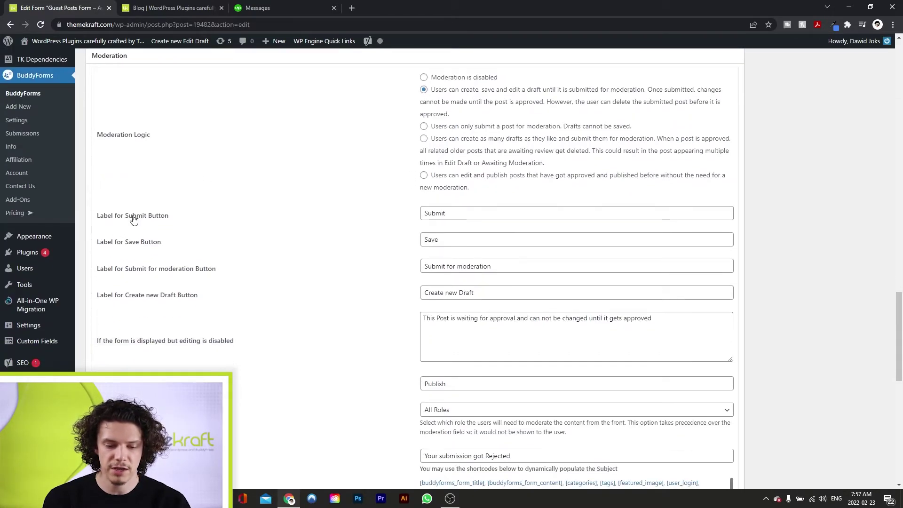
scroll(298, 293, "down", 4)
scroll(381, 285, "down", 7)
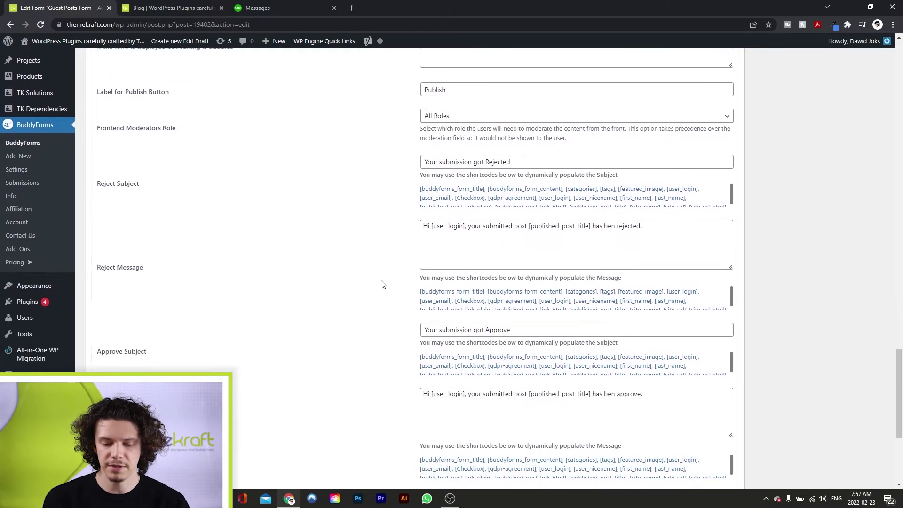
scroll(382, 285, "up", 13)
scroll(381, 285, "down", 4)
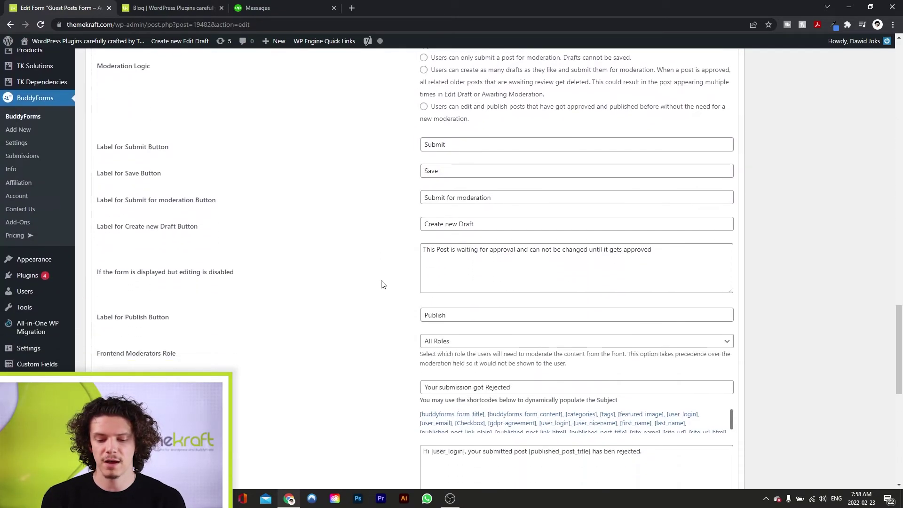